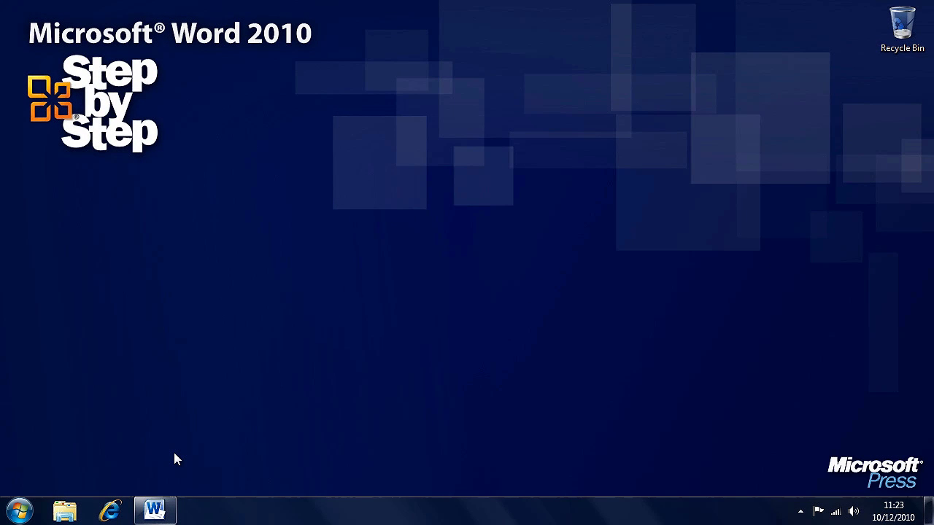
# Restore the Office Procedures document and put the cursor at the start of General Administration
pyautogui.click(154, 510)
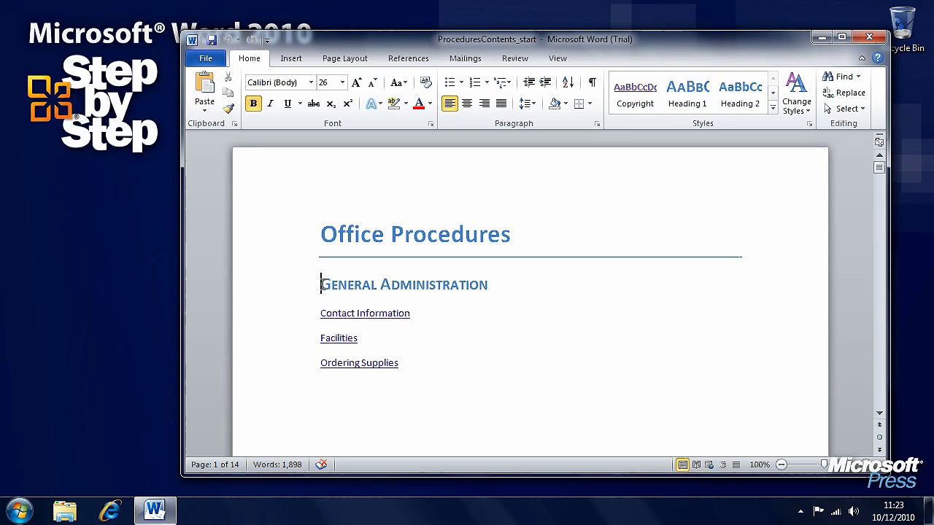
pyautogui.click(321, 284)
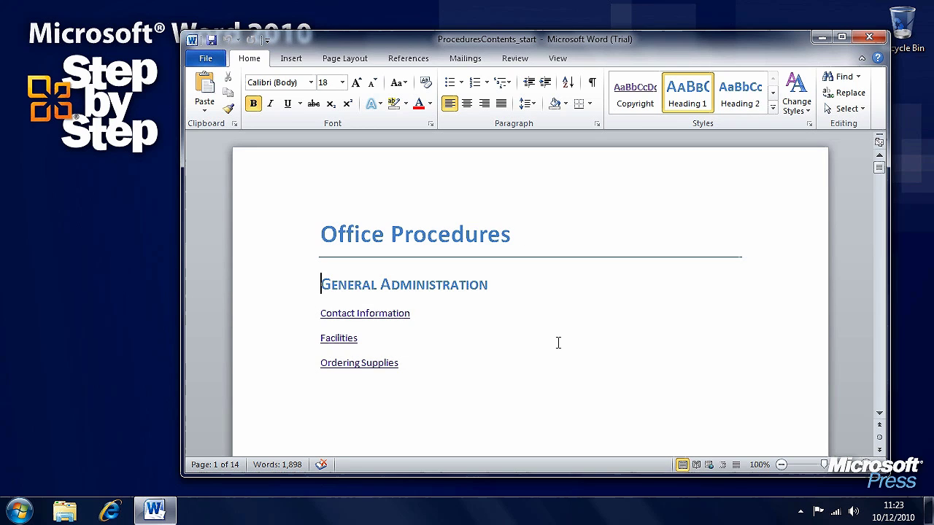
# Show the References Table of Contents gallery with Automatic Table 1, Automatic Table 2 and Manual Table
pyautogui.click(408, 58)
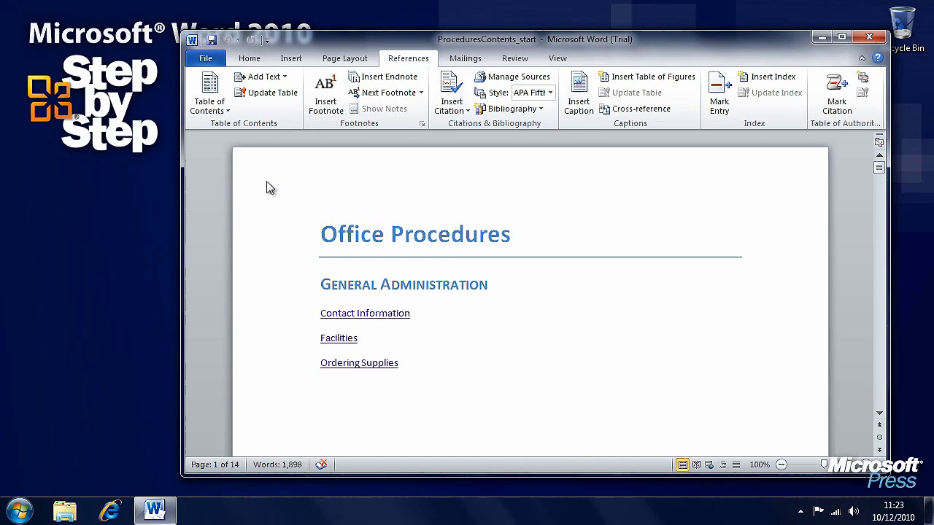
pyautogui.click(215, 109)
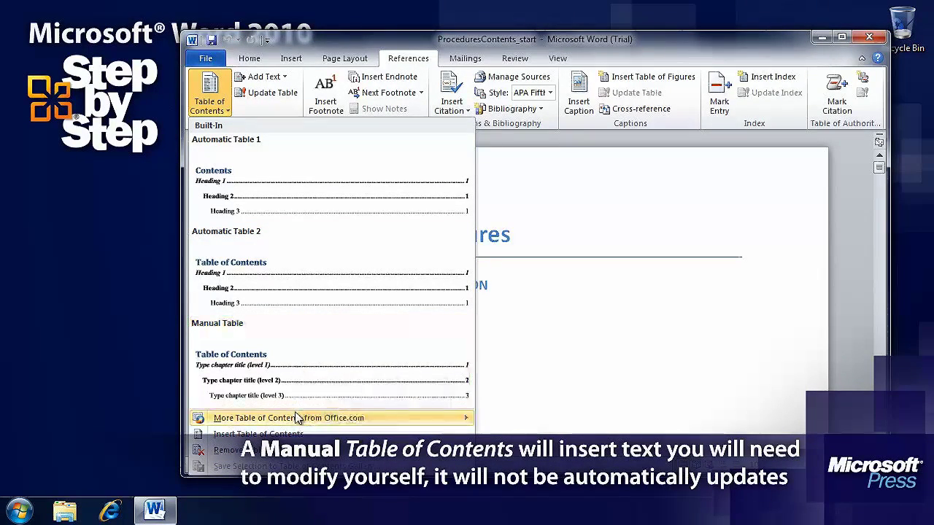
pyautogui.moveTo(330, 424)
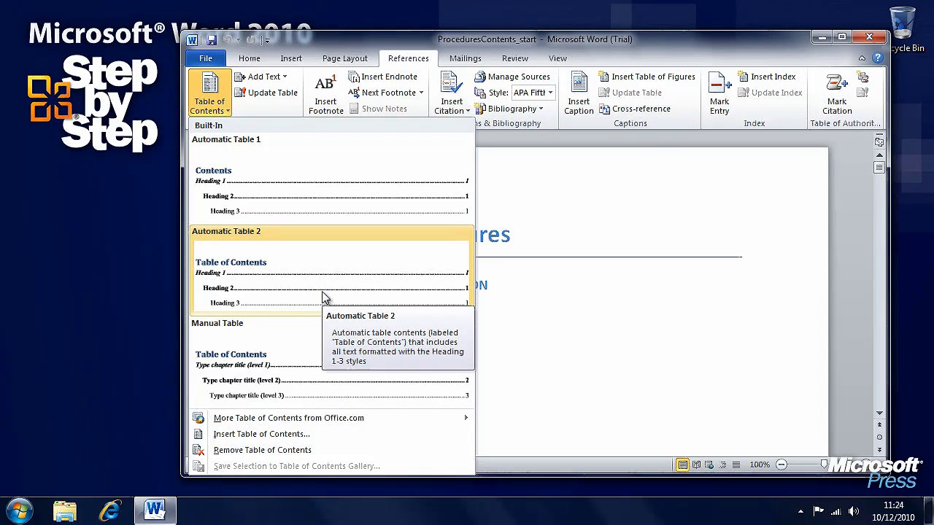
pyautogui.click(324, 298)
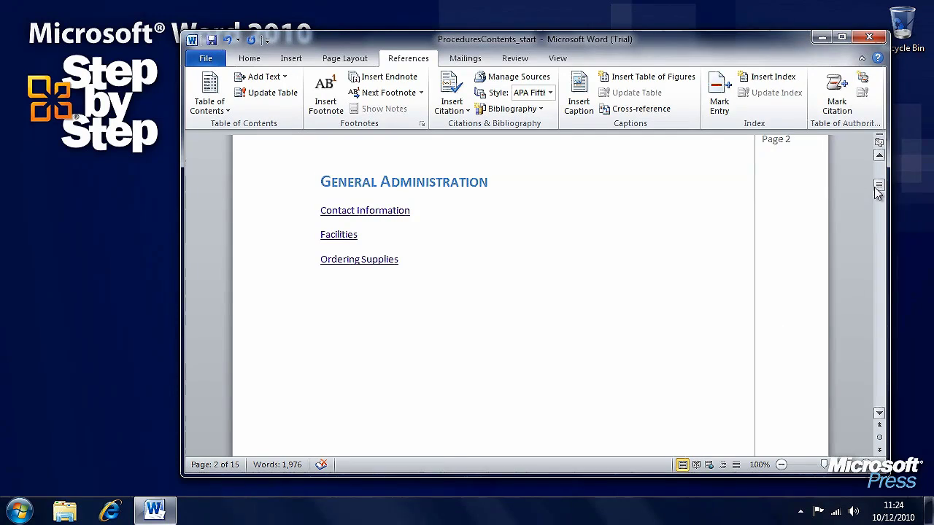
pyautogui.moveTo(879, 188); pyautogui.dragTo(876, 175)
pyautogui.click(415, 319)
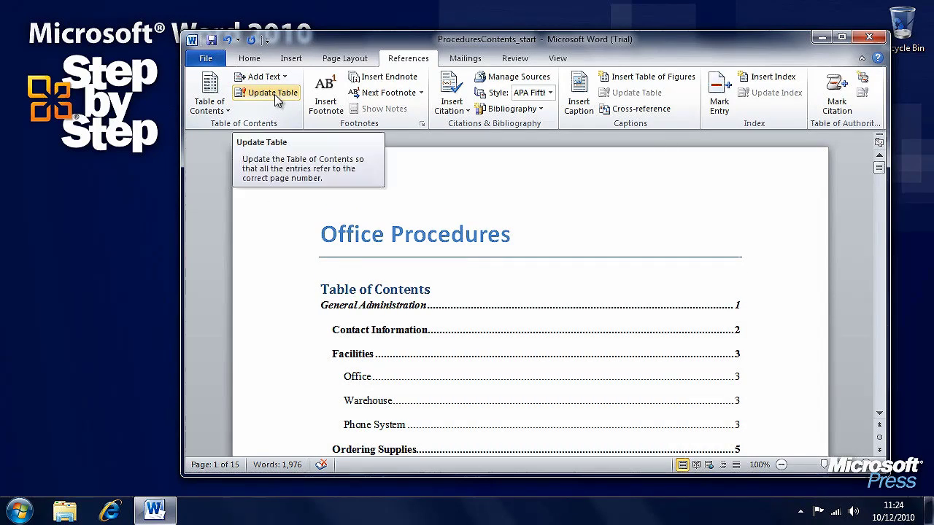
pyautogui.click(274, 94)
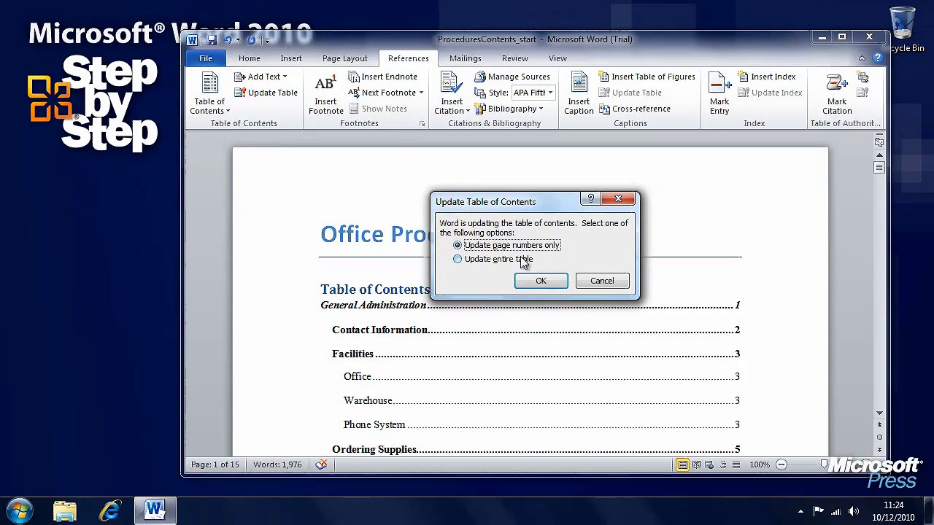
pyautogui.click(498, 259)
pyautogui.click(544, 281)
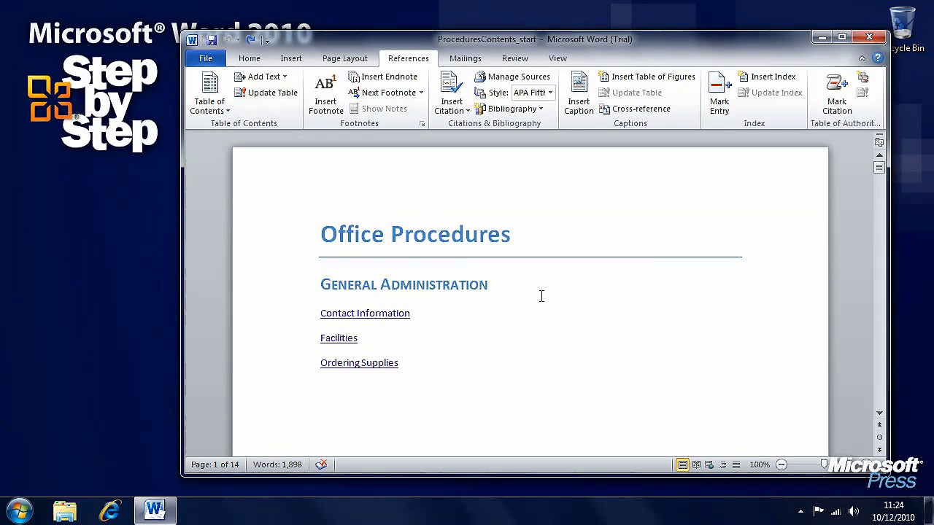
pyautogui.click(211, 106)
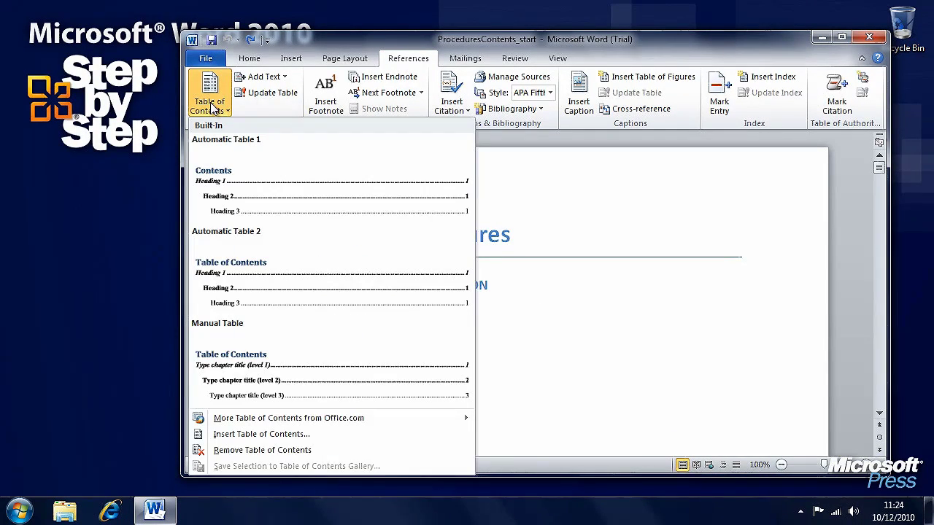
pyautogui.click(318, 379)
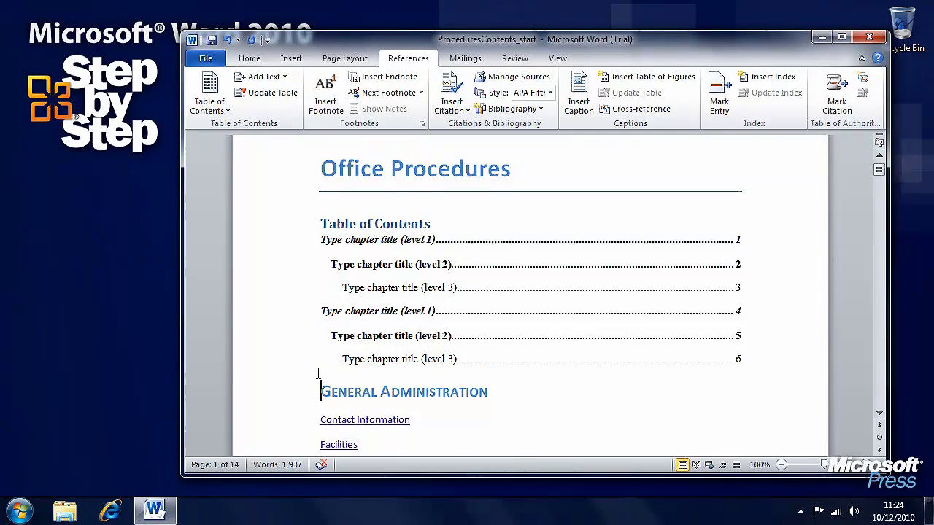
pyautogui.click(457, 306)
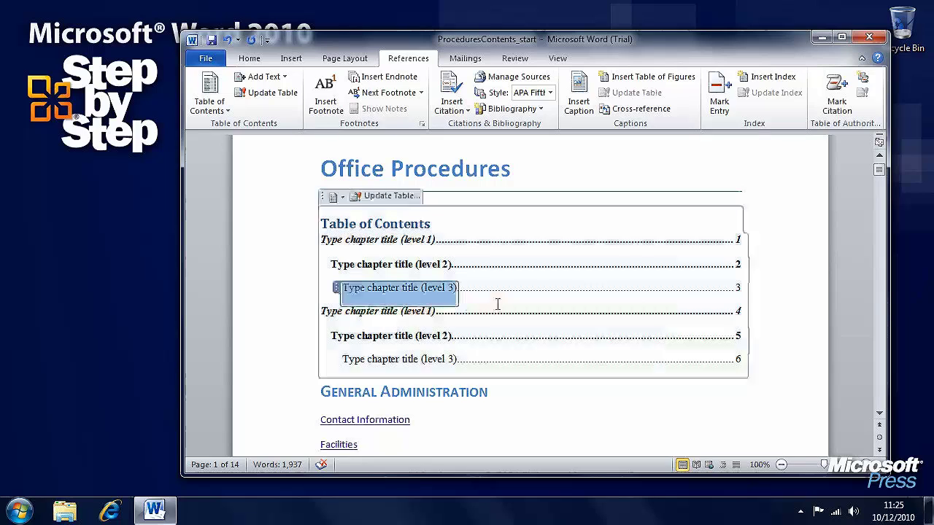
pyautogui.click(387, 265)
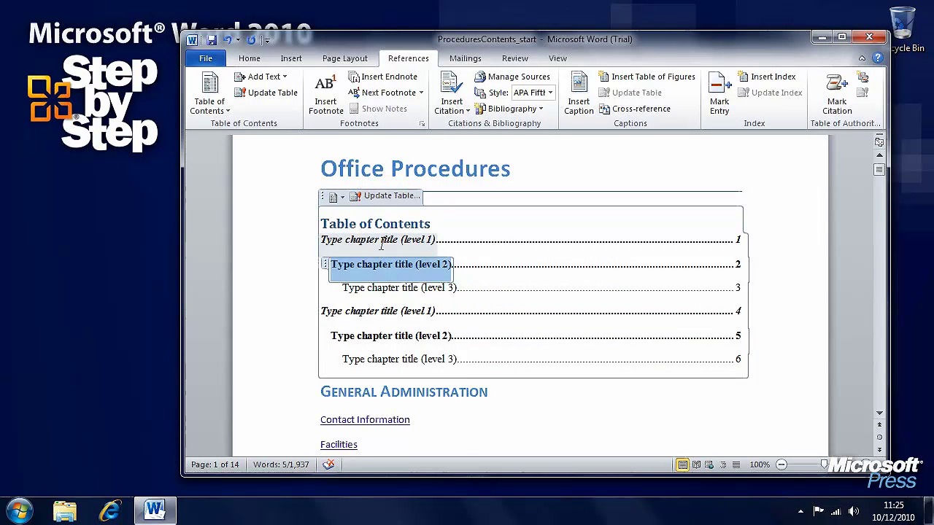
pyautogui.click(379, 239)
pyautogui.click(386, 264)
pyautogui.click(393, 291)
pyautogui.click(379, 311)
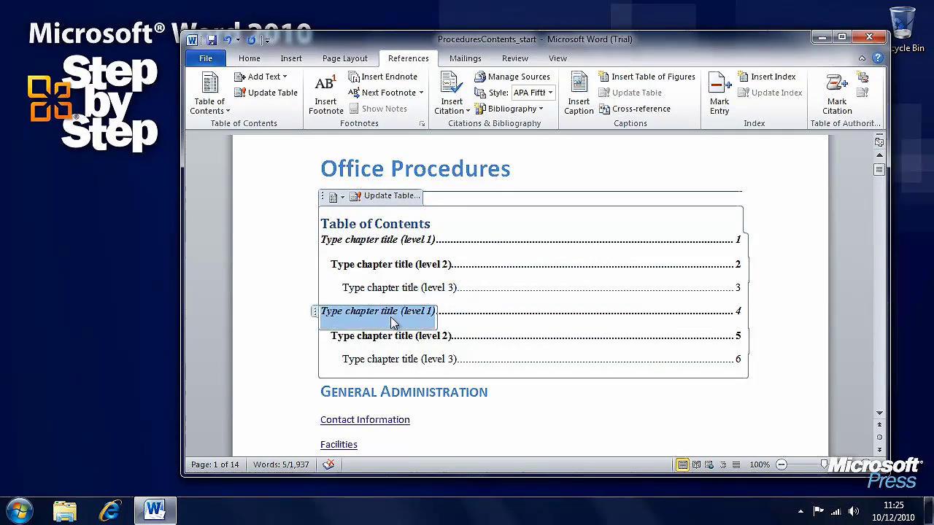
pyautogui.click(387, 336)
pyautogui.click(397, 358)
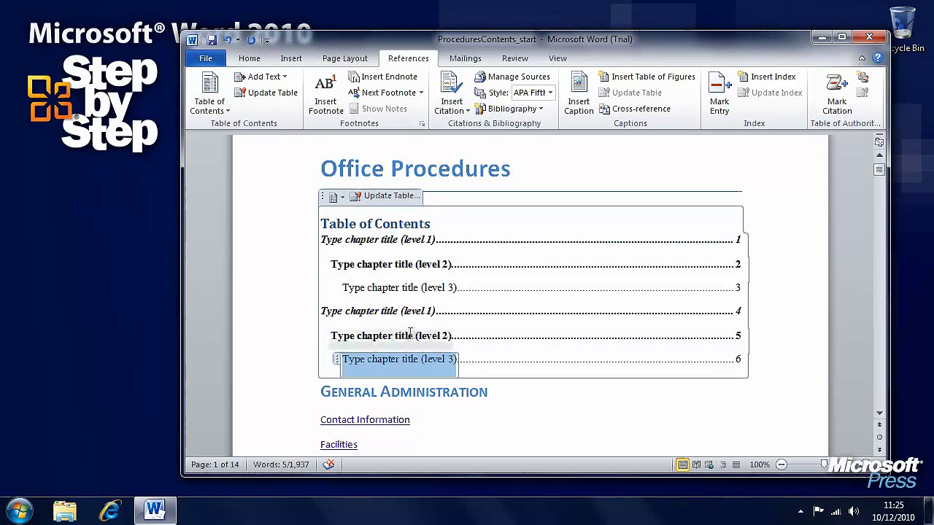
pyautogui.click(386, 336)
pyautogui.click(403, 315)
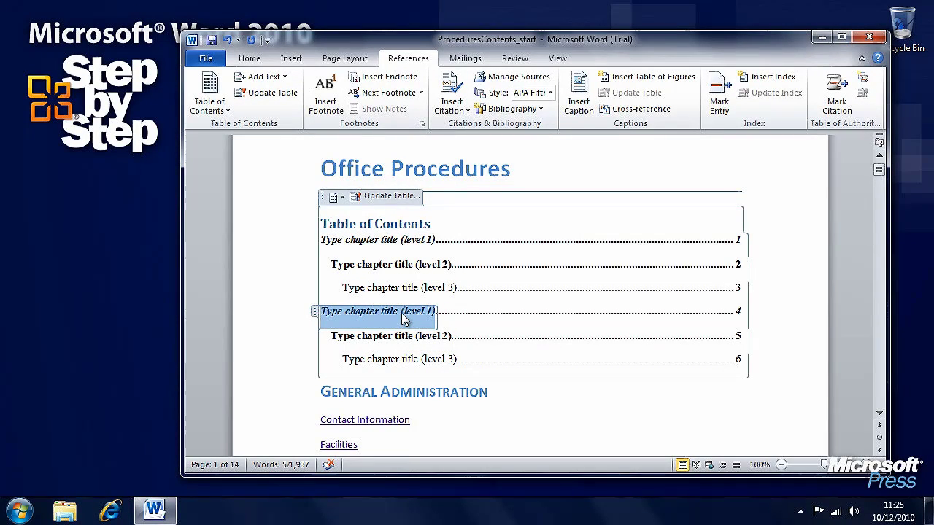
pyautogui.hotkey('ctrl', 'z')
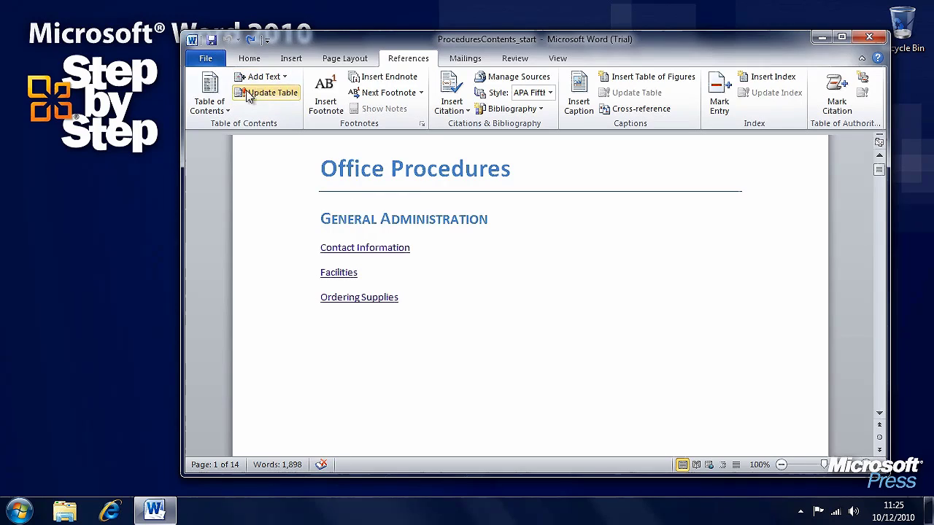
# Start a custom table of contents with Tab leader (none) and view its Styles/Outline levels options
pyautogui.click(213, 109)
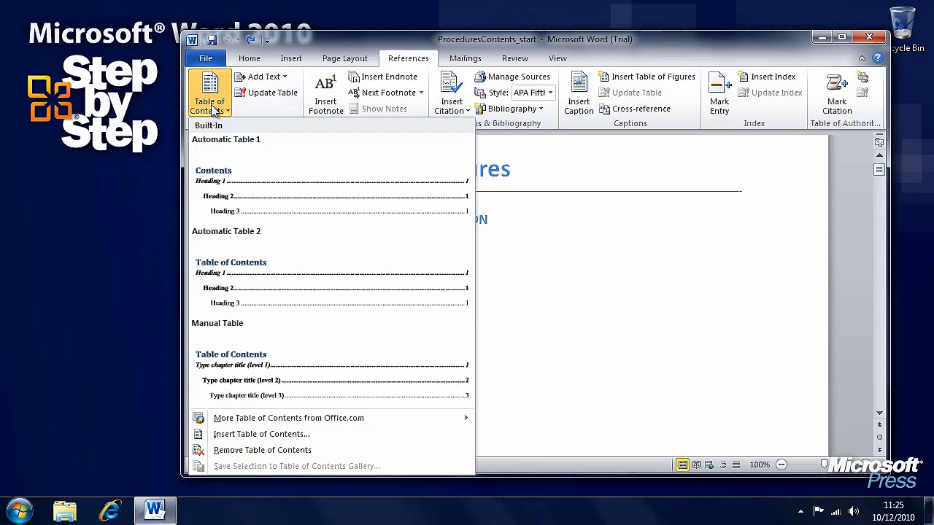
pyautogui.click(328, 440)
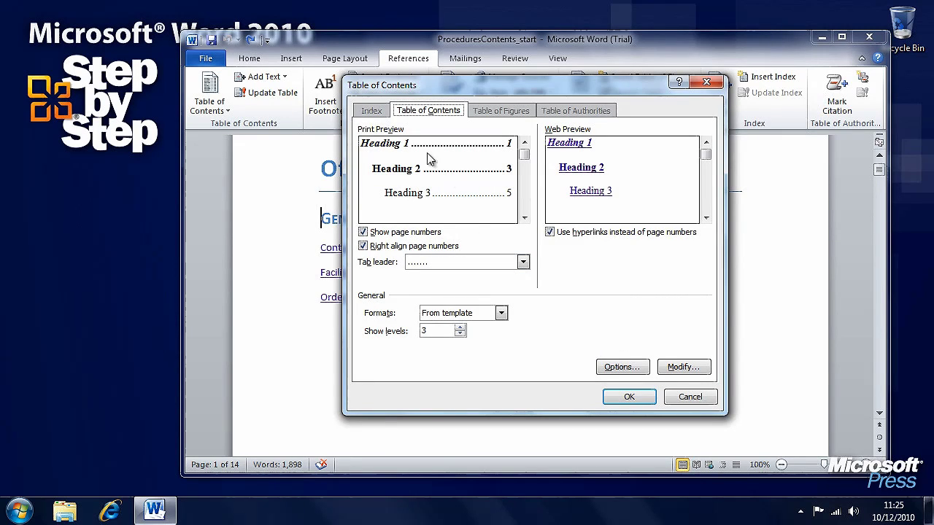
pyautogui.click(523, 262)
pyautogui.click(438, 298)
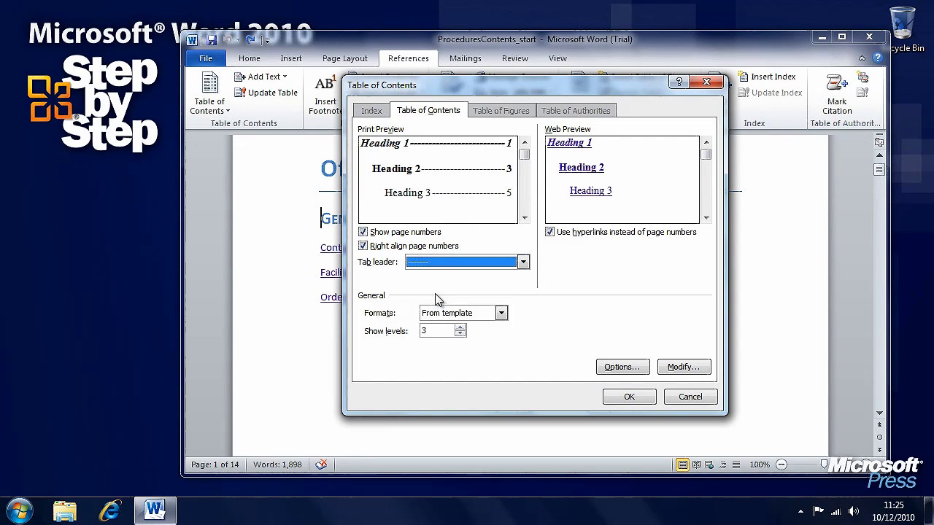
pyautogui.click(523, 262)
pyautogui.click(444, 278)
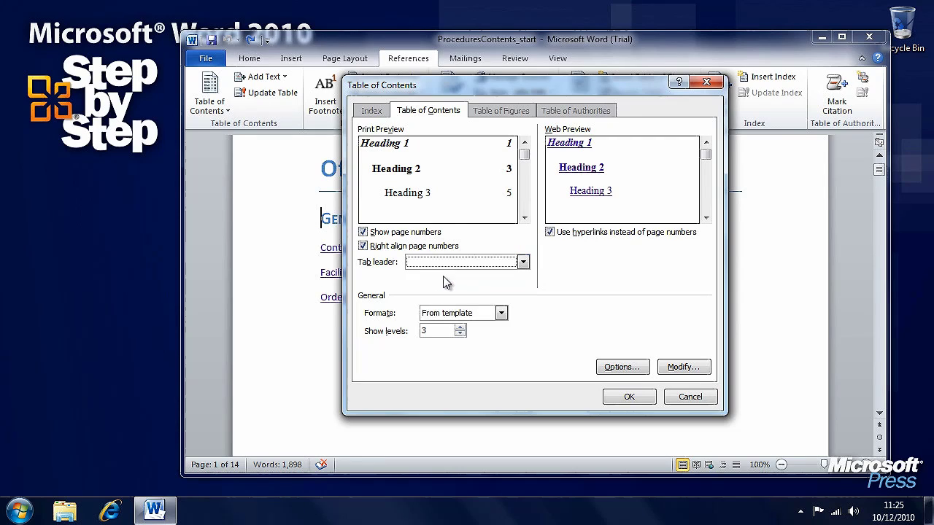
pyautogui.click(627, 369)
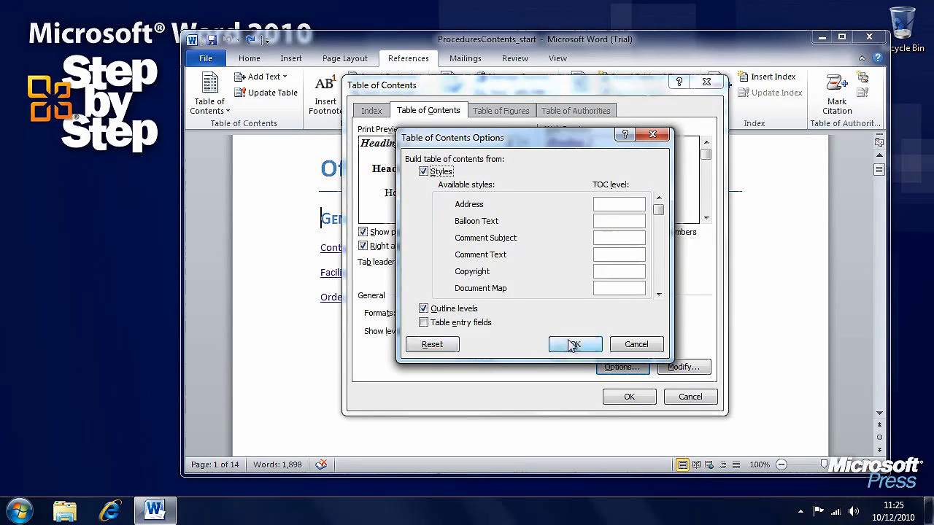
# Leave the build options unchanged and select TOC 1 in the table of contents style list
pyautogui.click(636, 345)
pyautogui.click(681, 367)
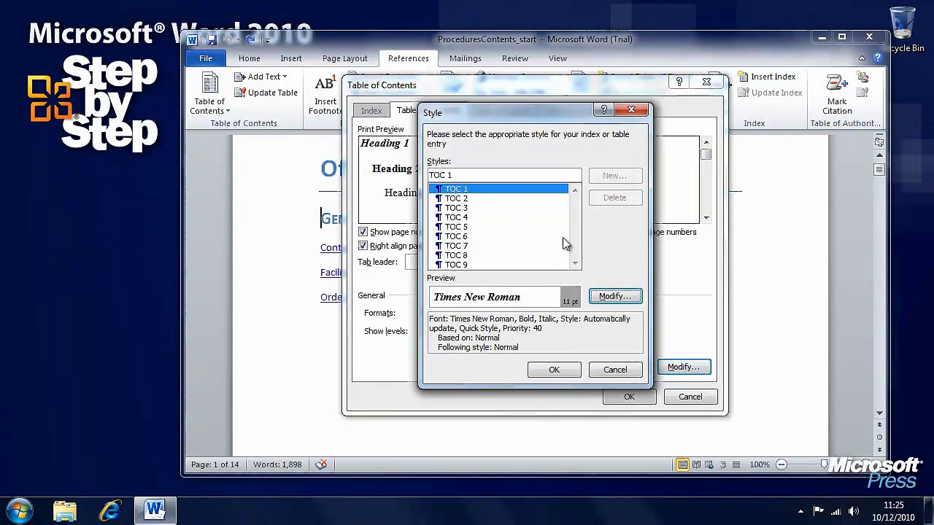
pyautogui.click(461, 199)
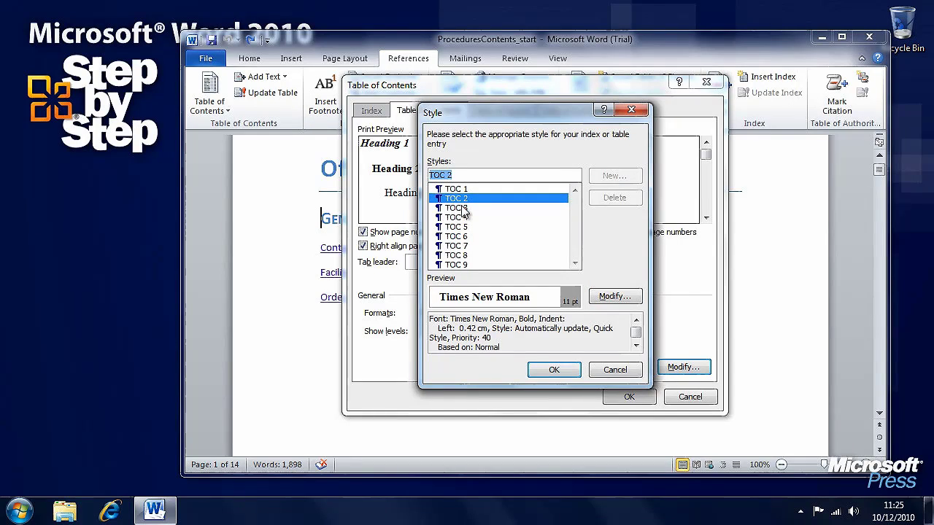
pyautogui.click(461, 208)
pyautogui.click(462, 219)
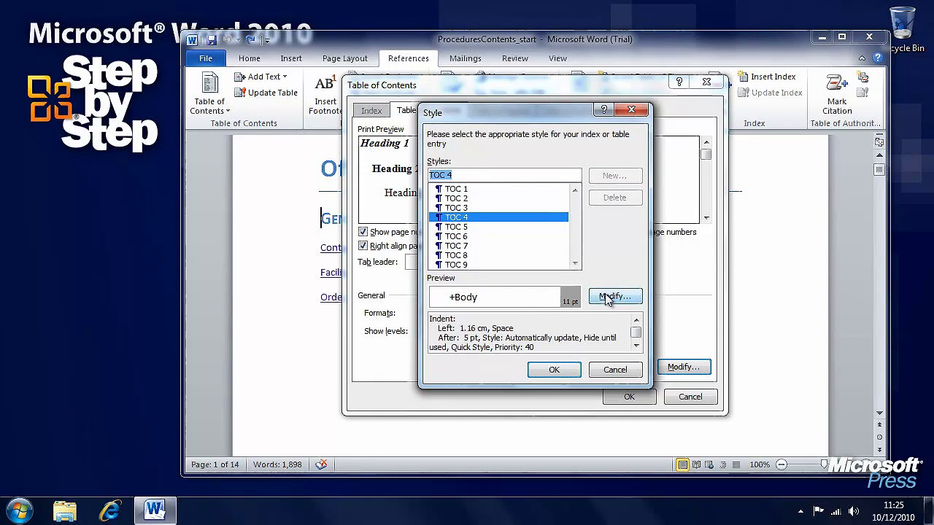
pyautogui.click(473, 189)
# Set the TOC 1 style font to Calibri (Body), 12 pt
pyautogui.click(614, 296)
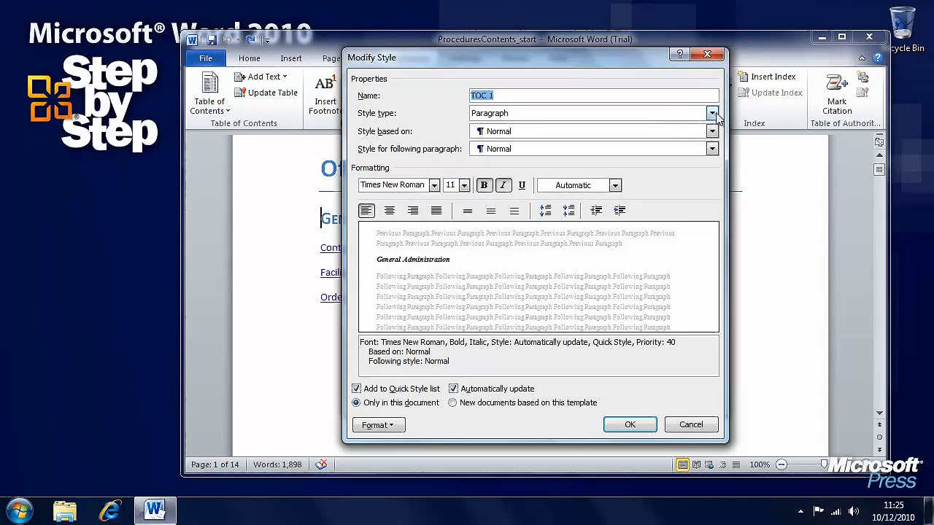
pyautogui.click(711, 114)
pyautogui.click(714, 117)
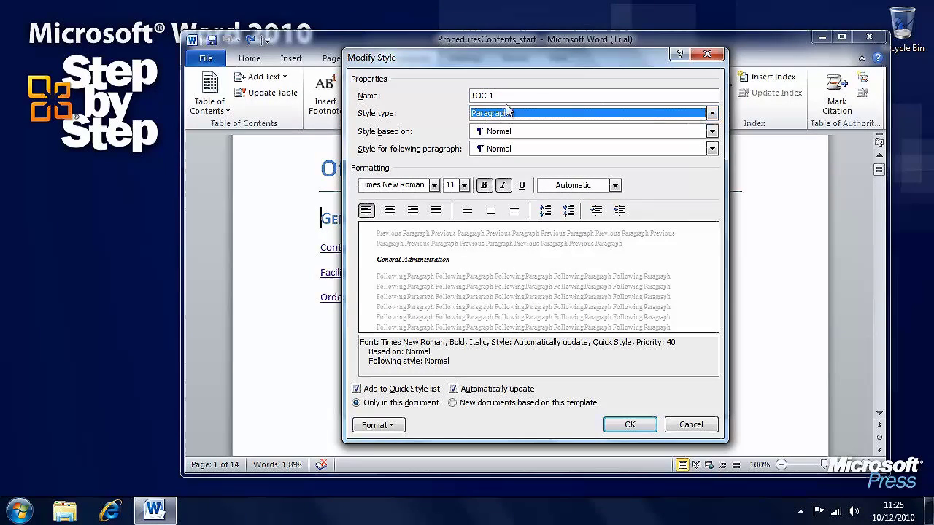
pyautogui.click(433, 186)
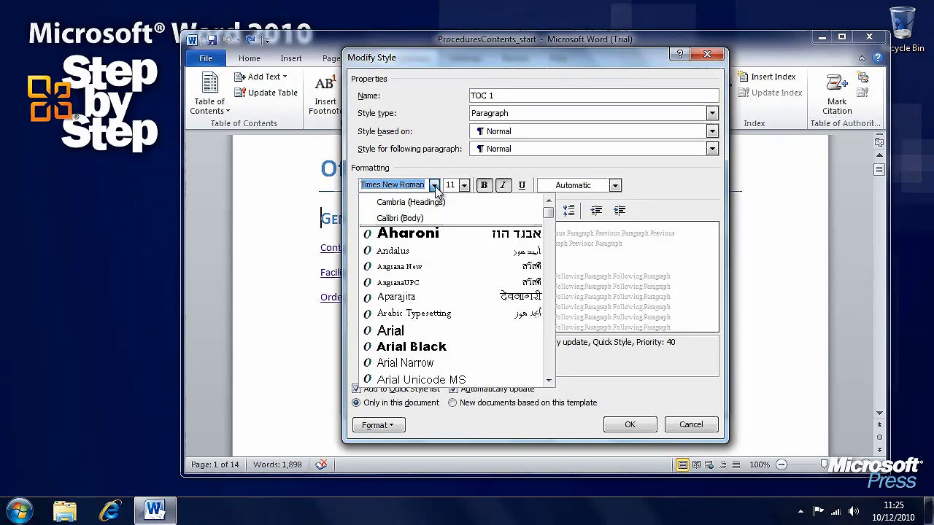
pyautogui.click(414, 220)
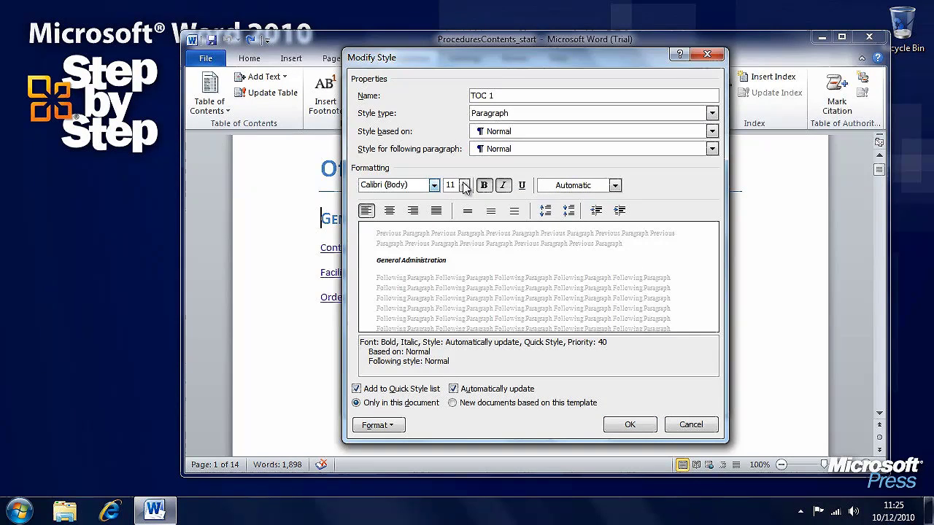
pyautogui.click(464, 187)
pyautogui.click(448, 233)
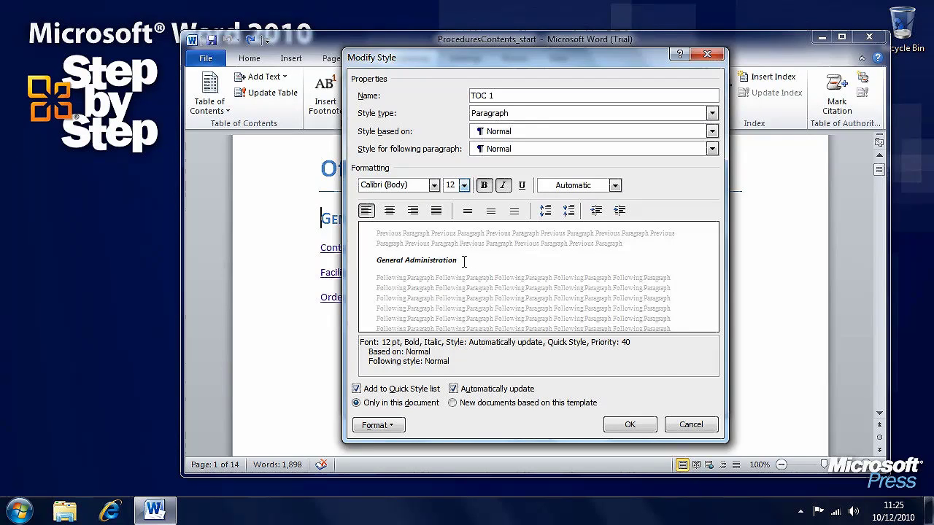
pyautogui.click(631, 425)
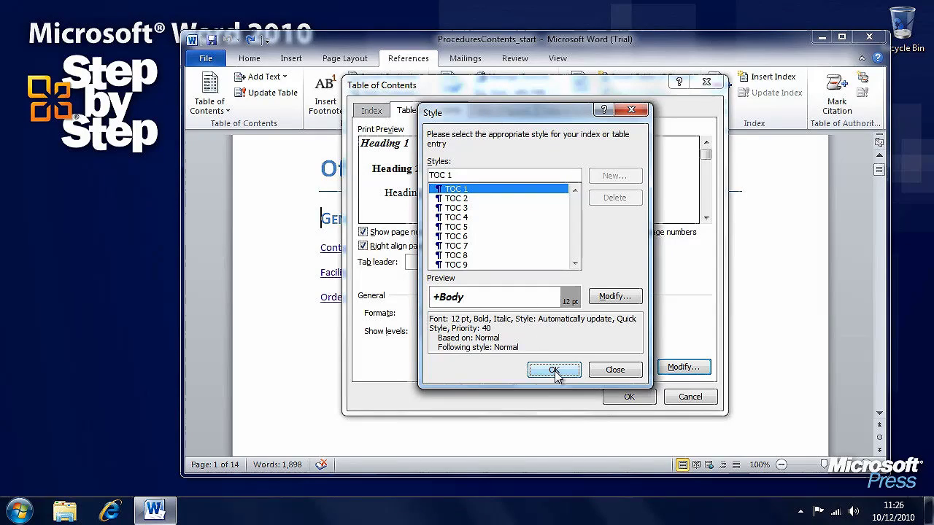
pyautogui.moveTo(512, 116); pyautogui.dragTo(600, 124)
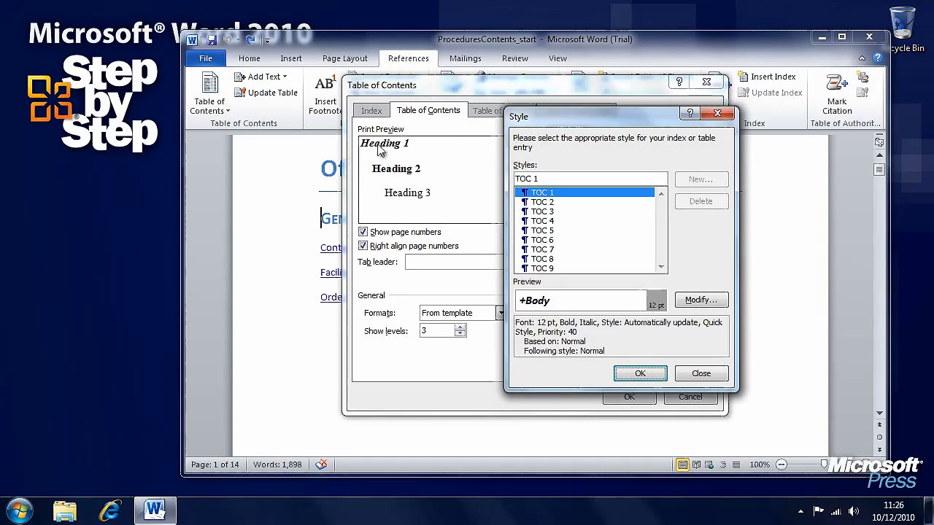
pyautogui.click(639, 373)
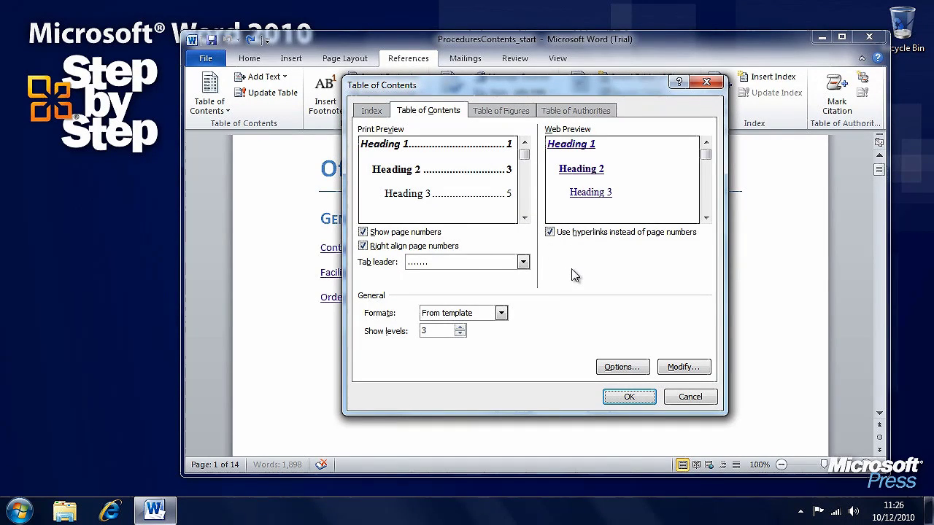
# Change the TOC 1 font colour to light blue
pyautogui.click(681, 366)
pyautogui.click(697, 301)
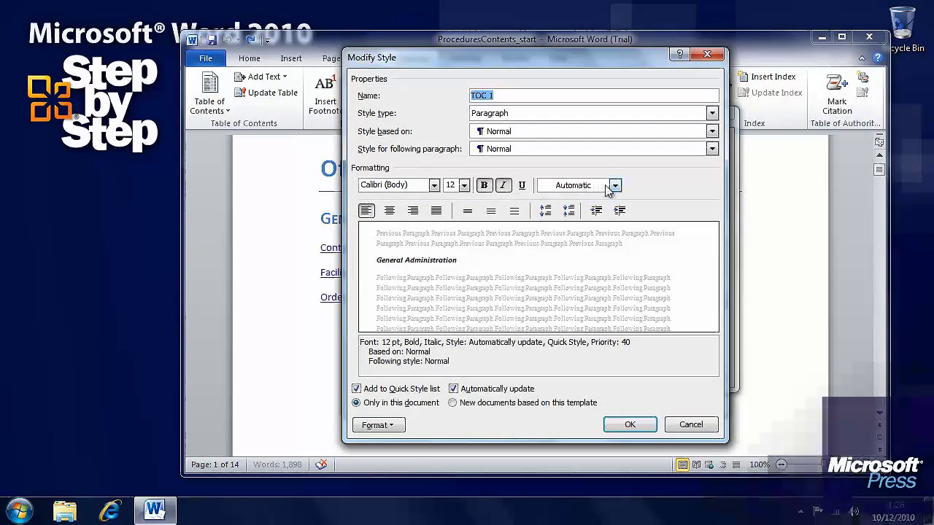
pyautogui.click(615, 185)
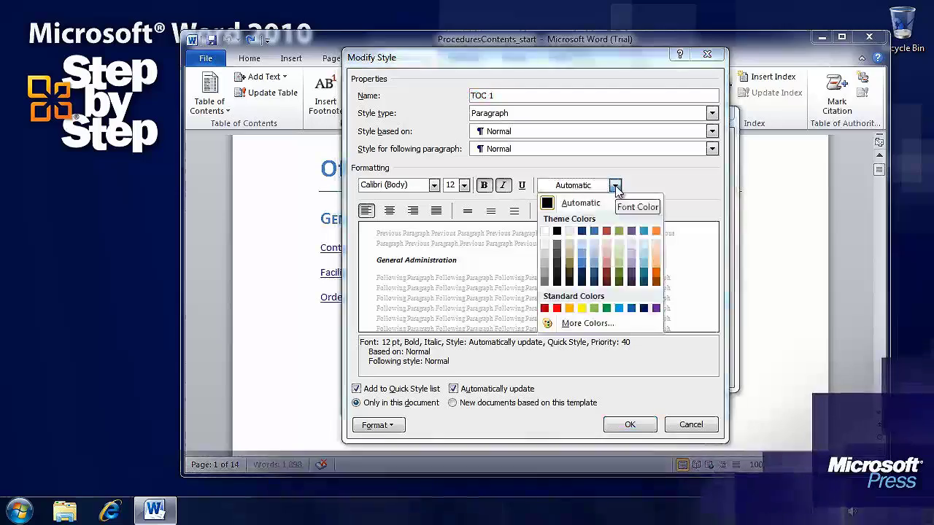
pyautogui.click(581, 276)
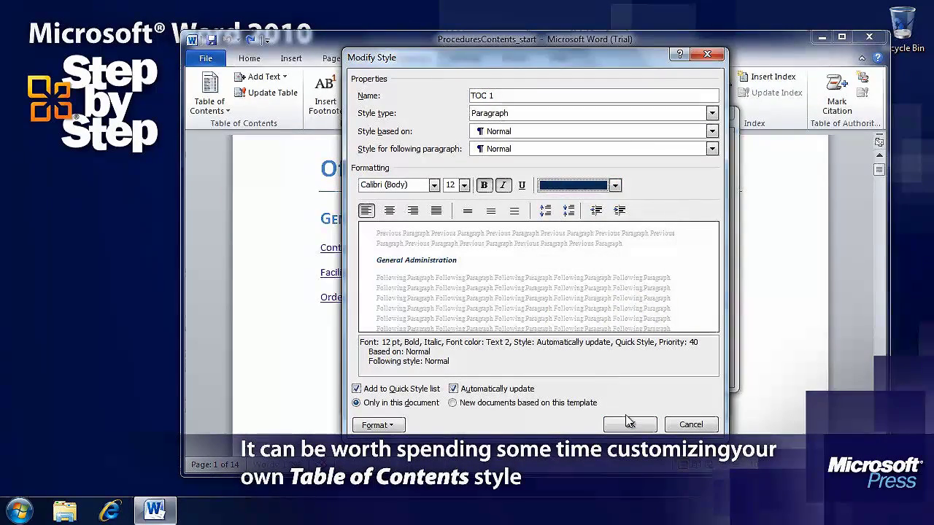
pyautogui.click(615, 185)
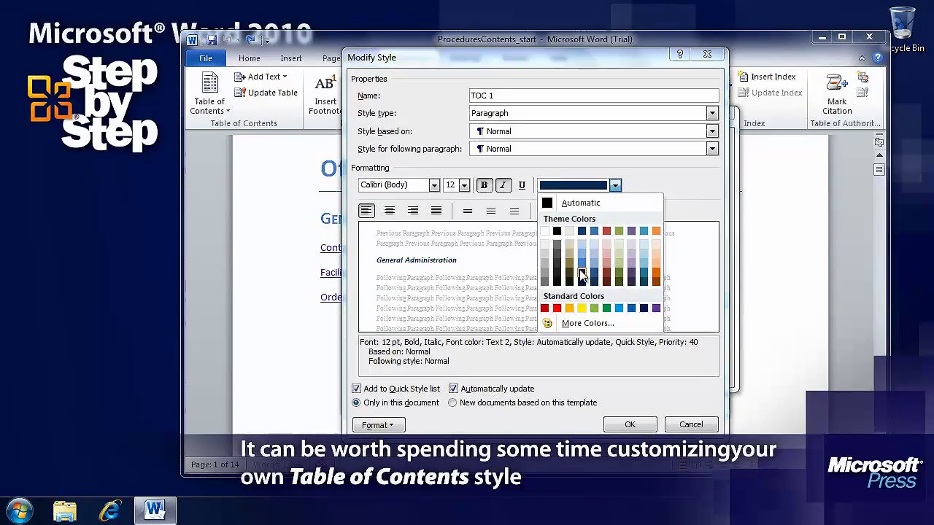
pyautogui.click(596, 288)
pyautogui.click(630, 426)
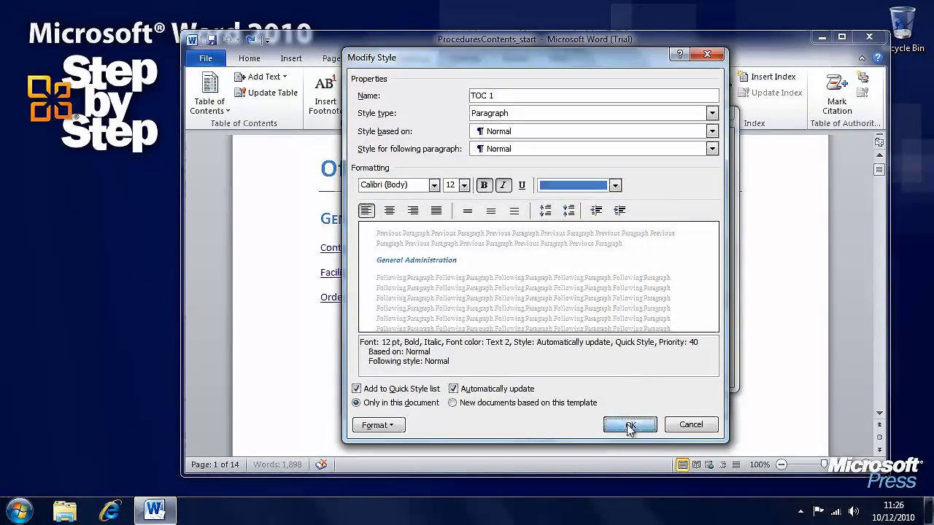
pyautogui.click(641, 375)
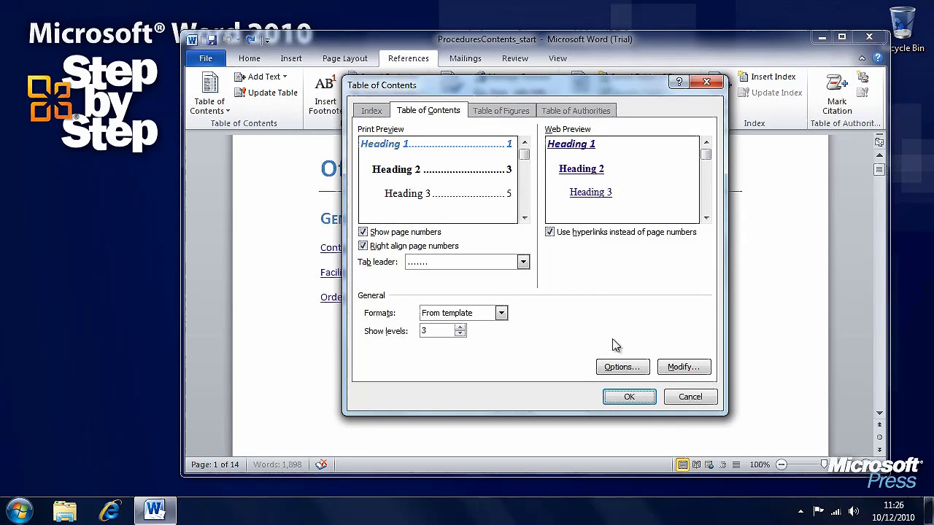
# Insert the table of contents with the customized settings
pyautogui.click(629, 396)
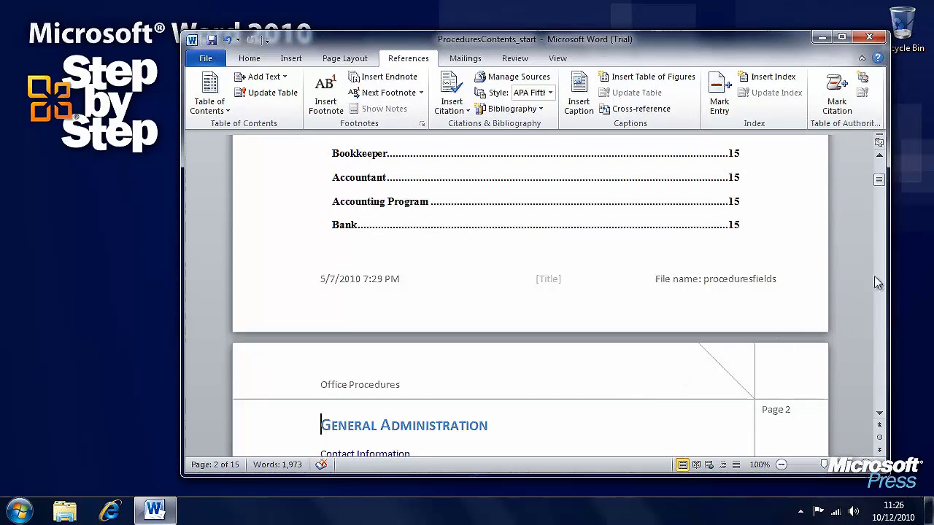
pyautogui.moveTo(879, 182); pyautogui.dragTo(879, 167)
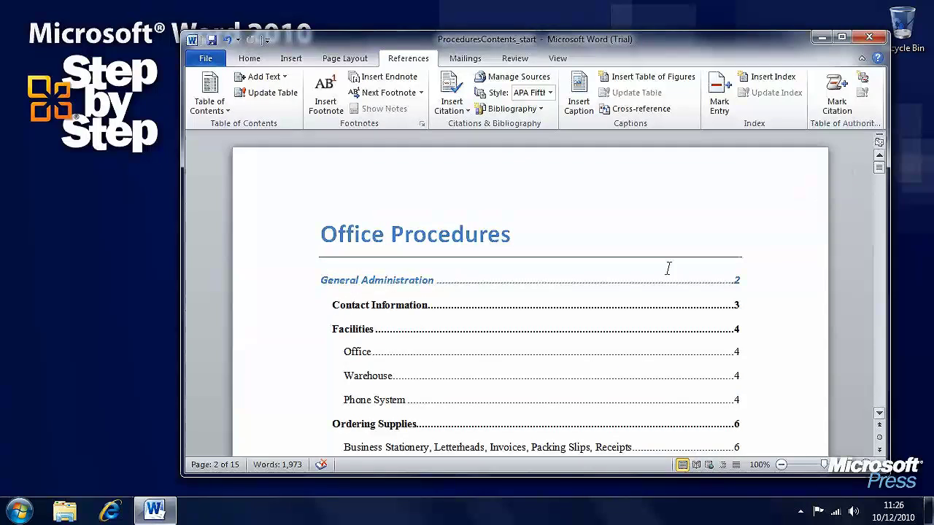
pyautogui.scroll(-2, 489, 335)
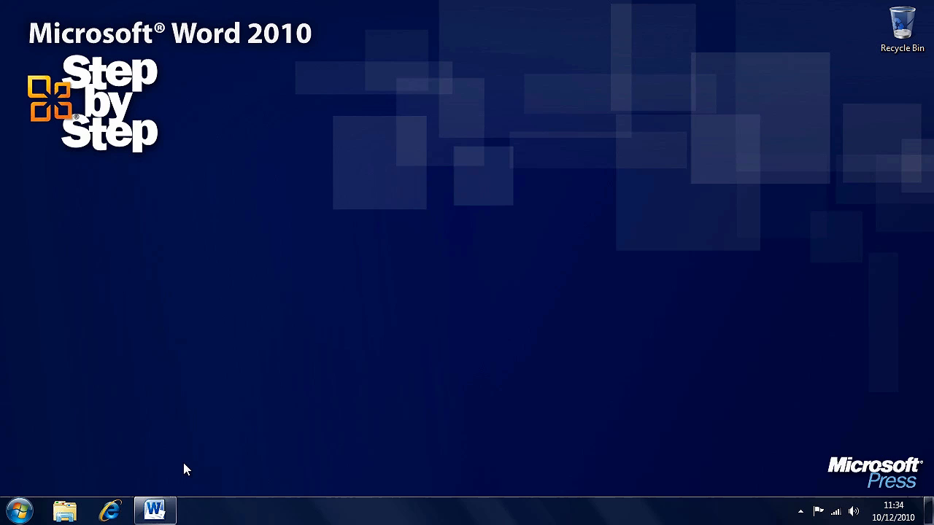
# Restore Word showing RulesIndex_start with the Building Association Rules and Regulations
pyautogui.click(154, 510)
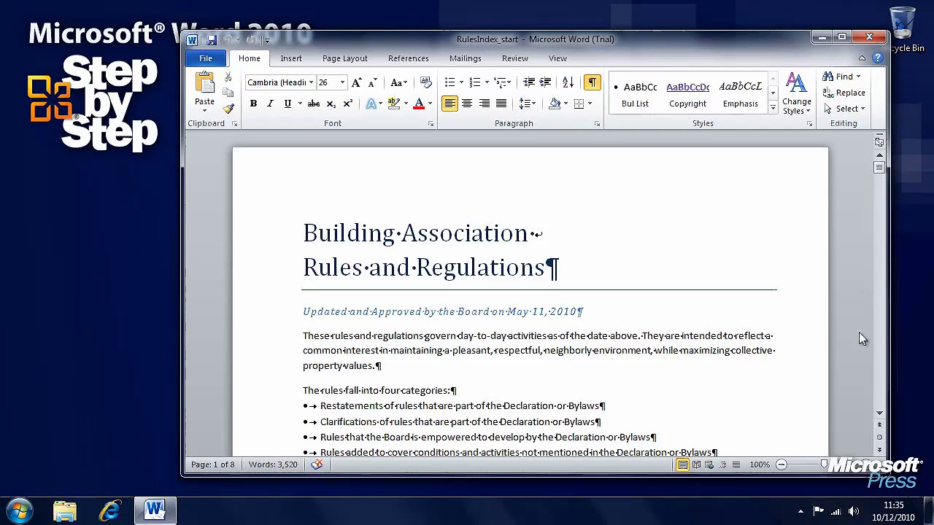
# Select 'Declaration' and Mark All to add its 10 XE index entries
pyautogui.click(879, 414)
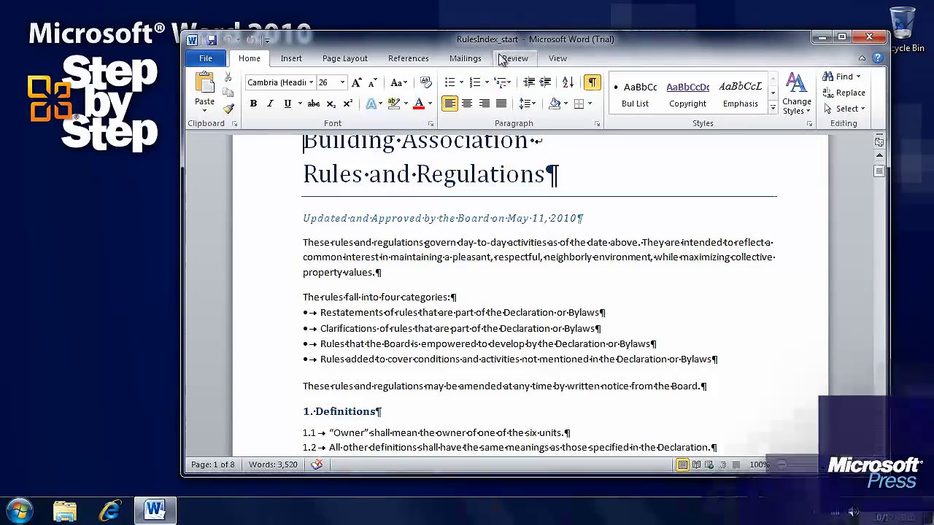
pyautogui.click(567, 63)
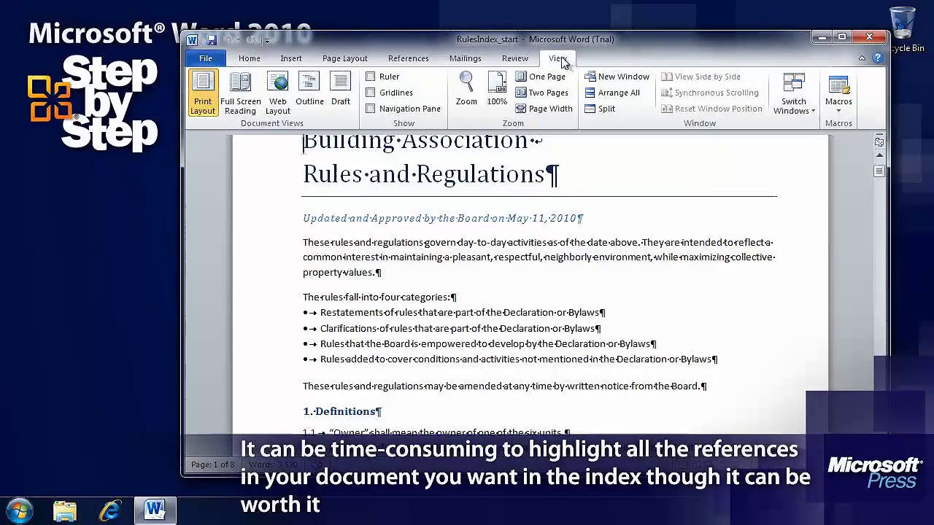
pyautogui.click(405, 60)
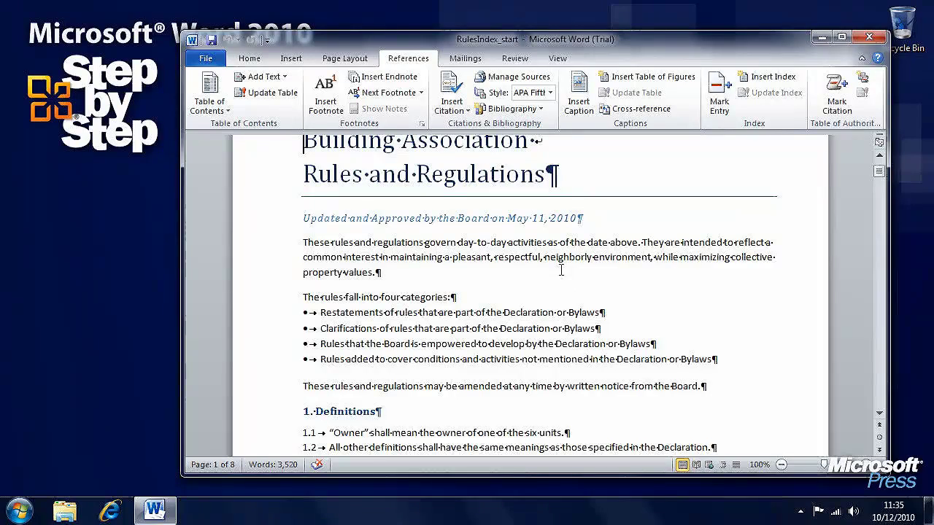
pyautogui.moveTo(505, 312); pyautogui.dragTo(553, 319)
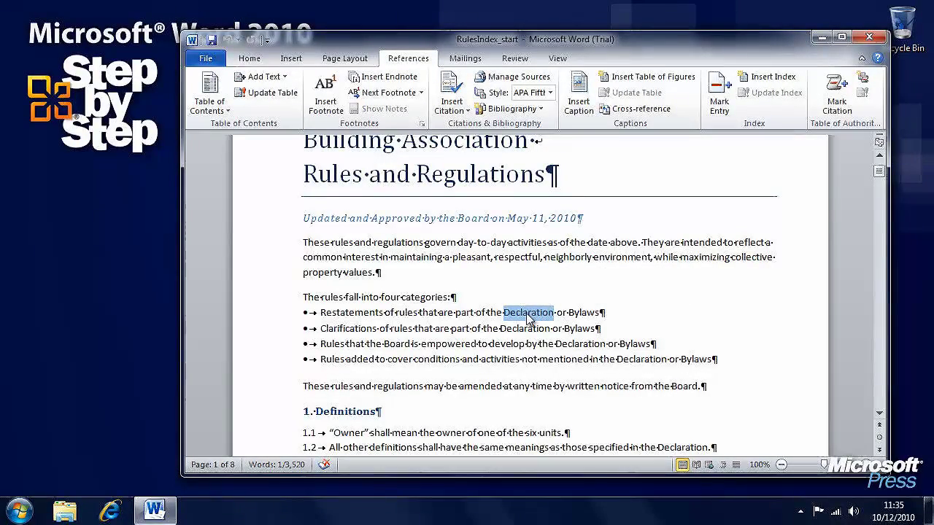
pyautogui.click(718, 106)
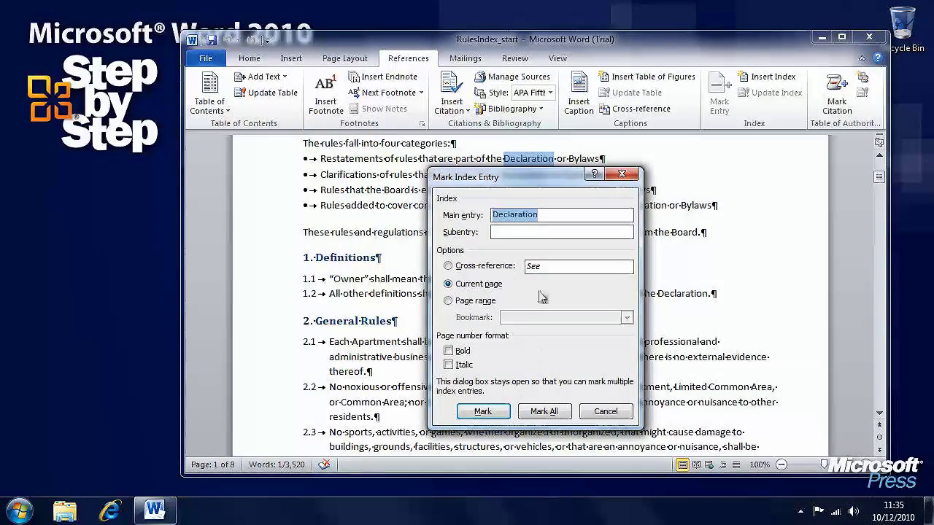
pyautogui.click(552, 415)
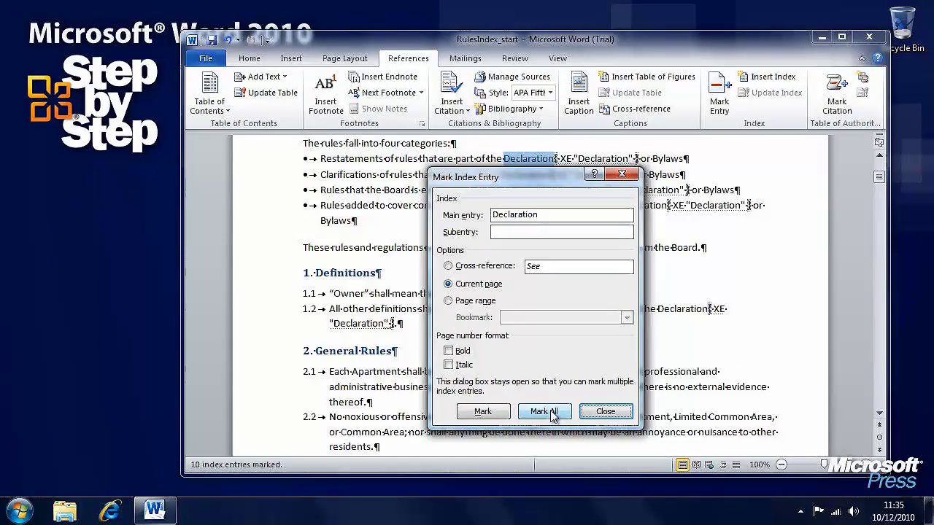
pyautogui.click(605, 411)
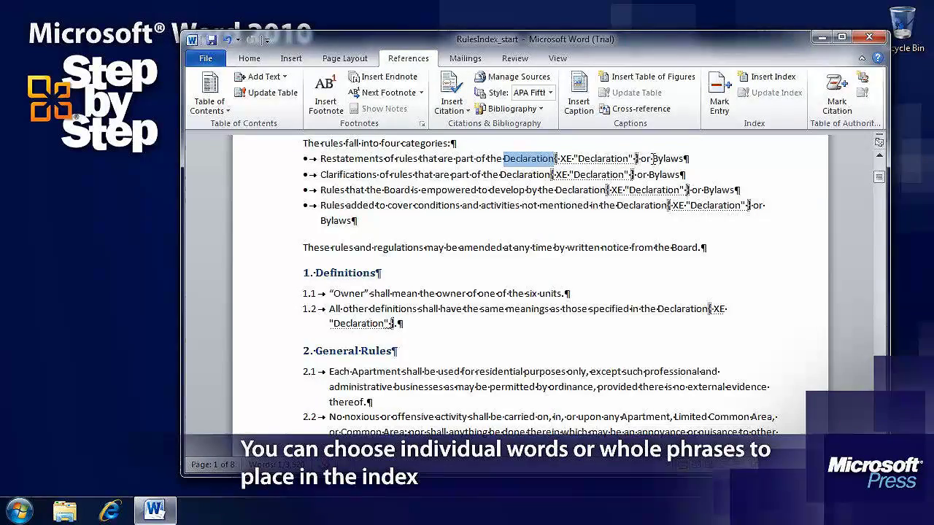
# Use Mark Entry's Mark All on Bylaws, Board and Owner to tag each occurrence
pyautogui.doubleClick(666, 158)
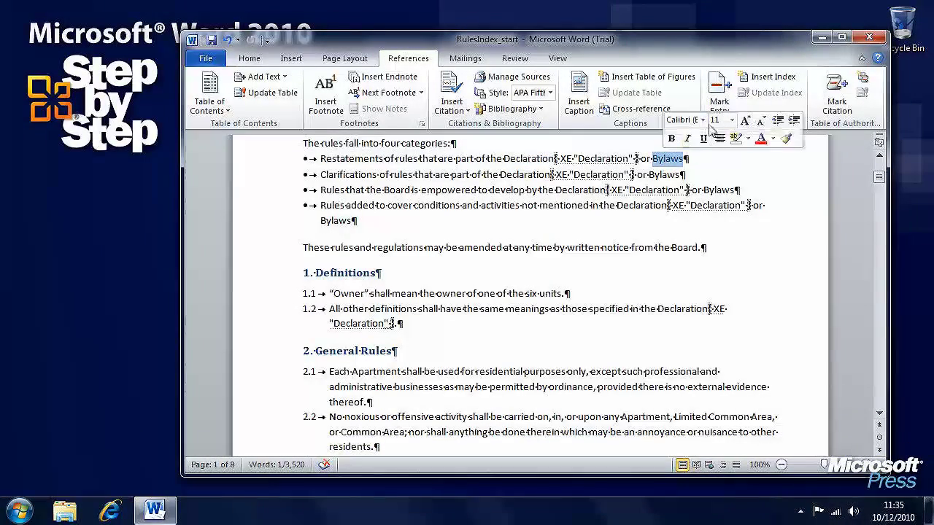
pyautogui.click(719, 91)
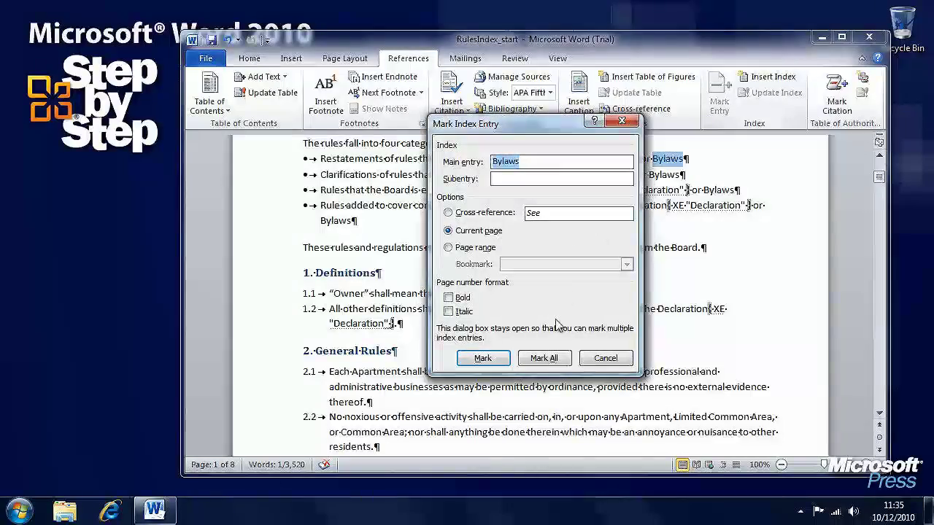
pyautogui.click(544, 358)
pyautogui.click(610, 358)
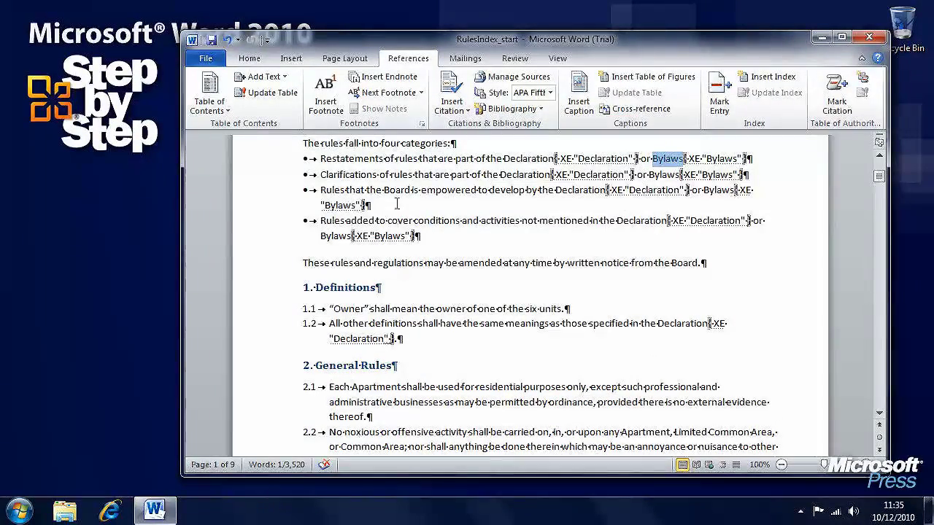
pyautogui.click(718, 106)
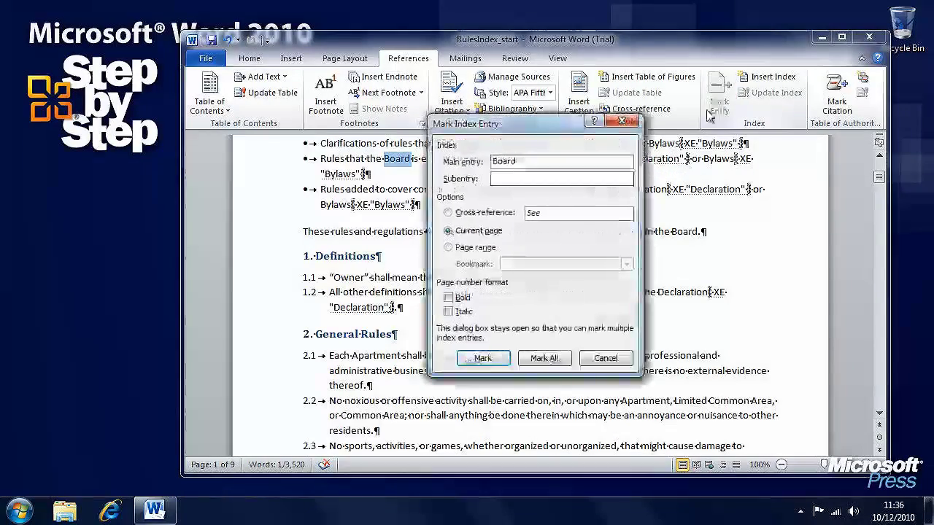
pyautogui.click(544, 358)
pyautogui.click(622, 359)
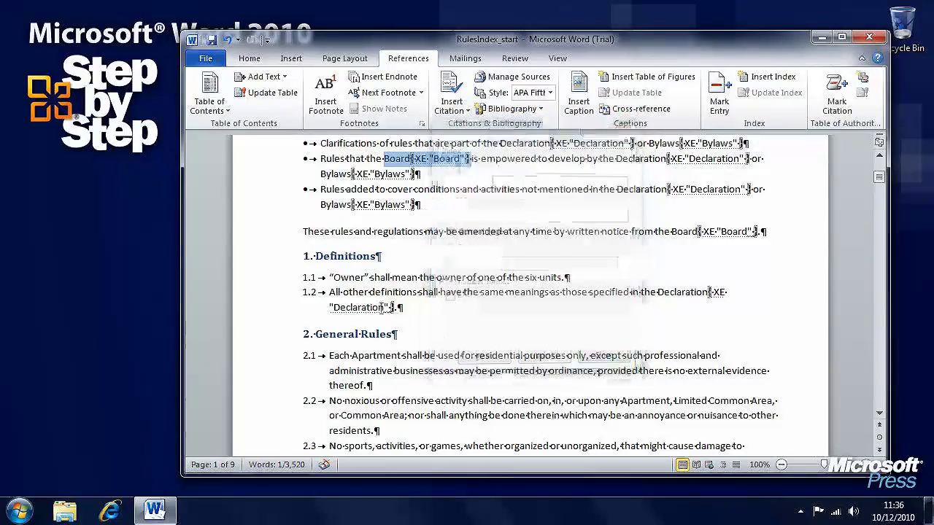
pyautogui.doubleClick(349, 278)
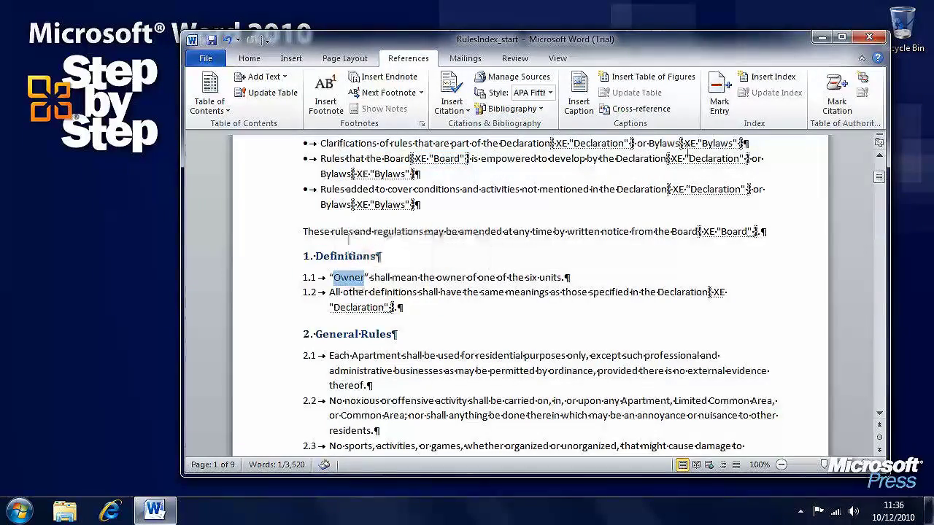
pyautogui.click(722, 108)
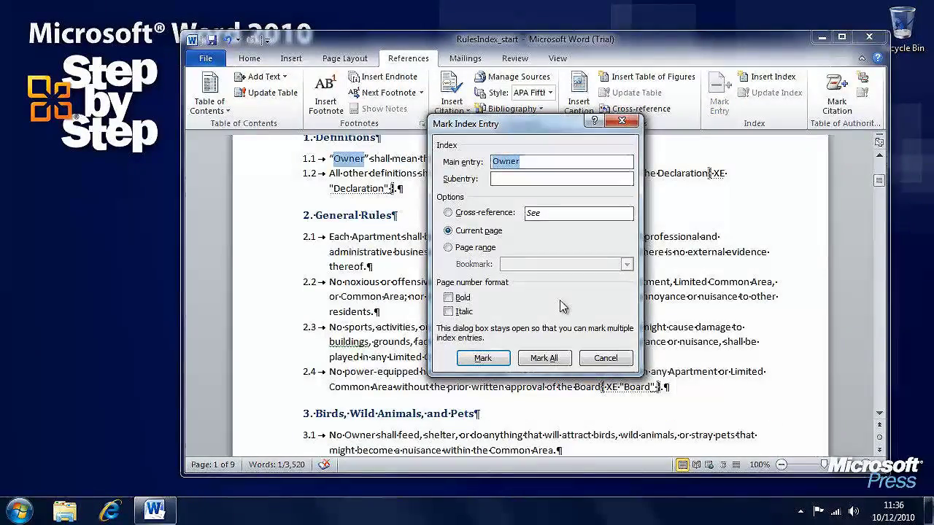
pyautogui.click(551, 360)
pyautogui.click(605, 358)
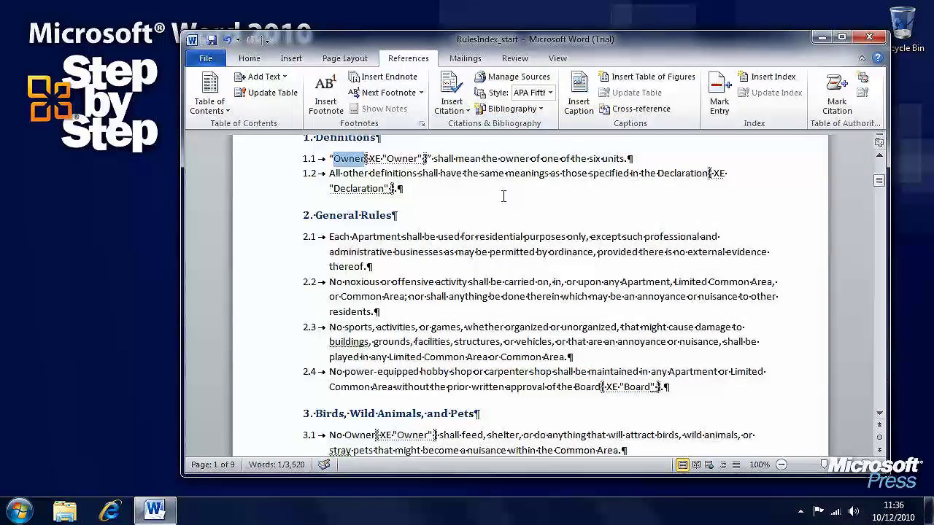
# Mark the word Apartment in item 2.1 as a single index entry
pyautogui.doubleClick(373, 238)
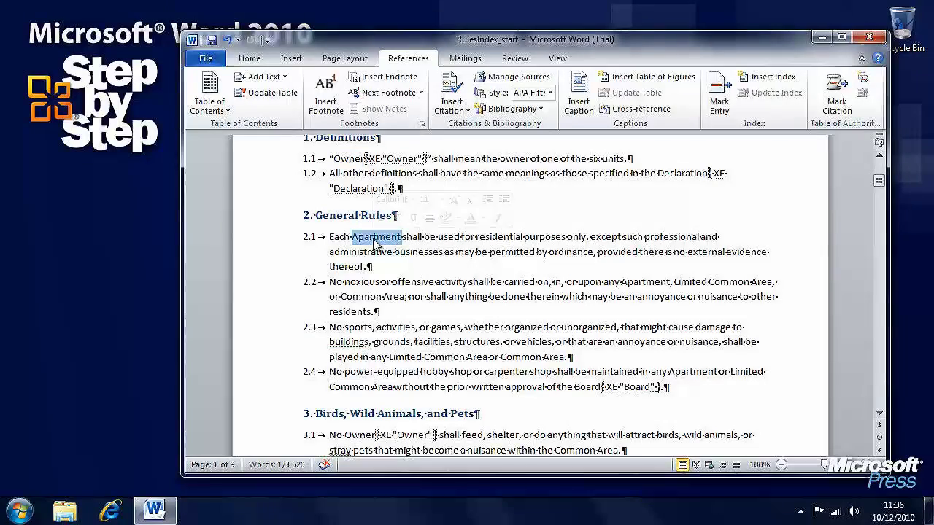
pyautogui.click(720, 102)
pyautogui.click(481, 358)
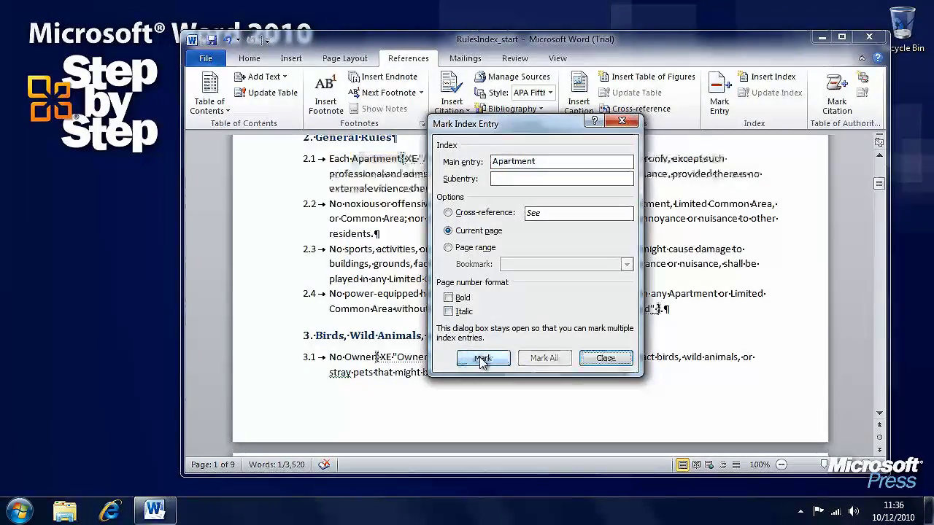
pyautogui.click(615, 361)
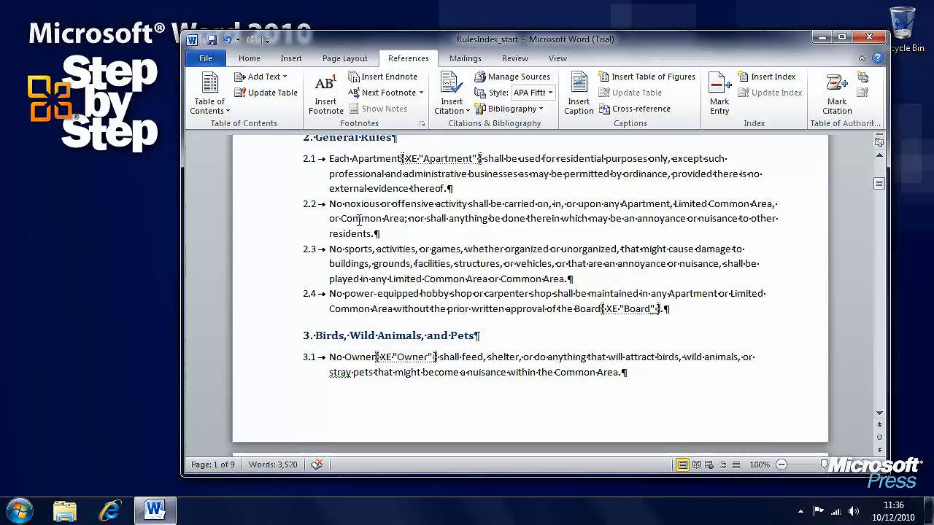
# Select 'Common Area' in rule 2.2 and mark all its occurrences for the index
pyautogui.moveTo(341, 218); pyautogui.dragTo(404, 219)
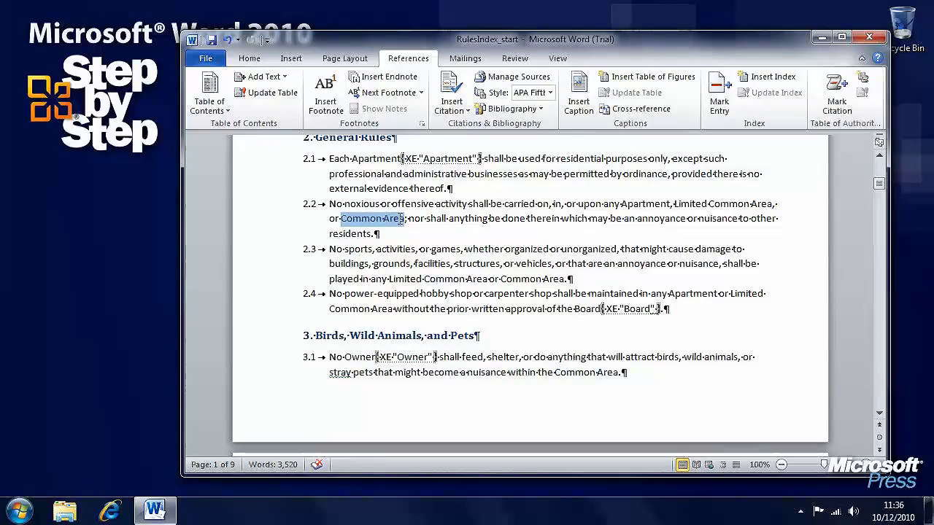
pyautogui.click(726, 104)
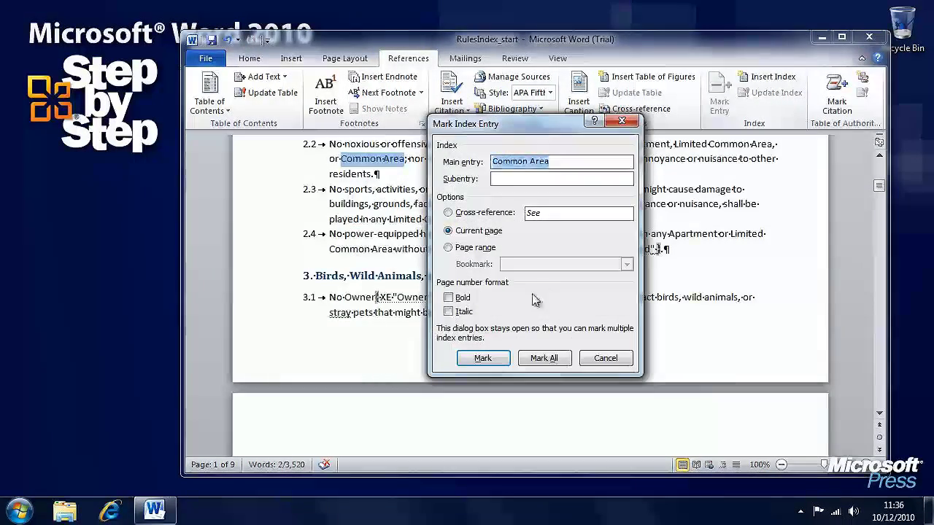
pyautogui.click(540, 358)
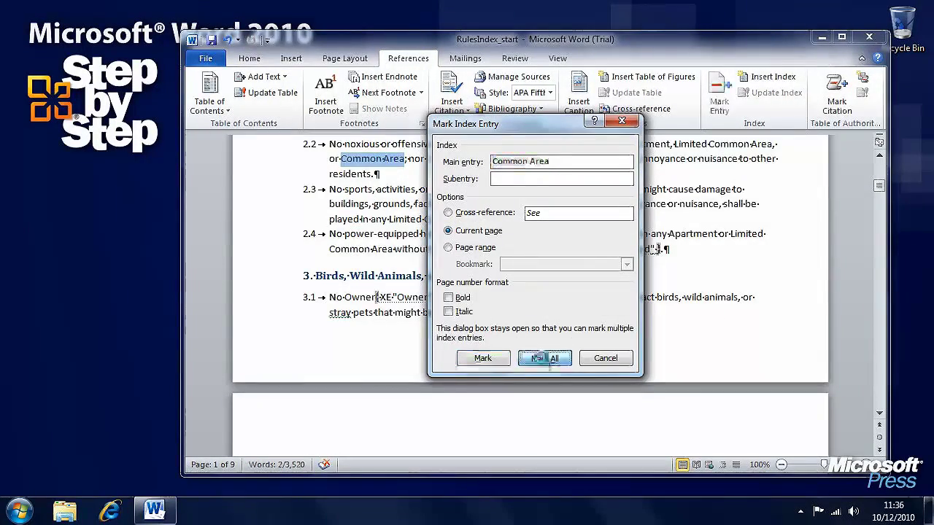
pyautogui.click(605, 358)
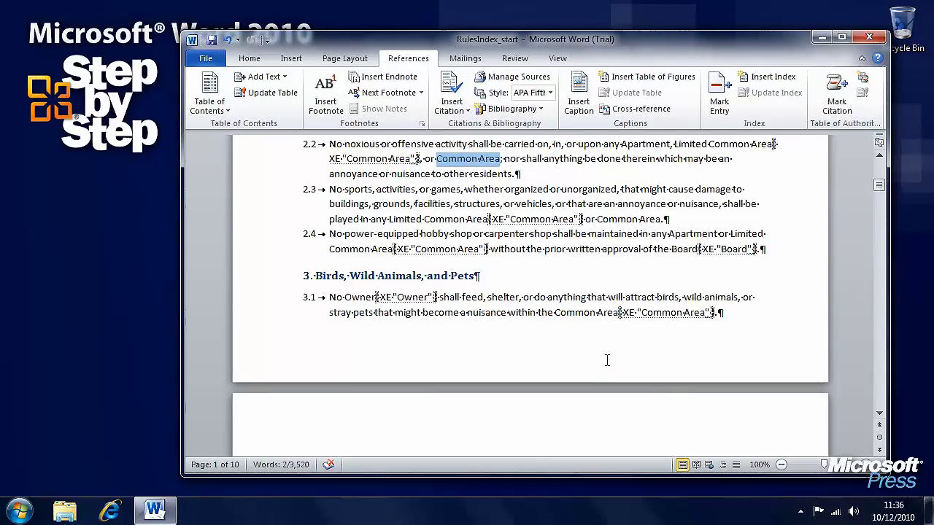
# Add a blank eleventh page at the end and open the Index dialog (Indented, 2 columns)
pyautogui.moveTo(878, 185); pyautogui.dragTo(880, 408)
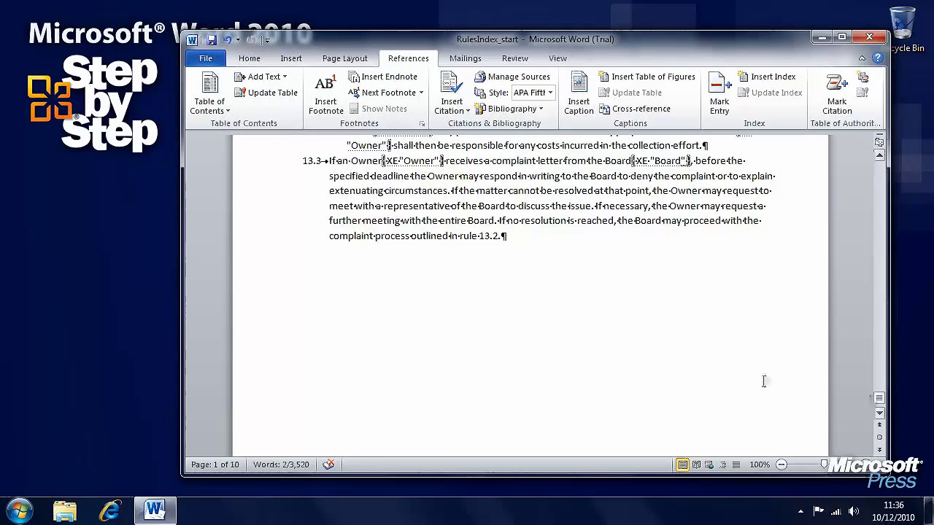
pyautogui.hotkey('ctrl', 'Return')
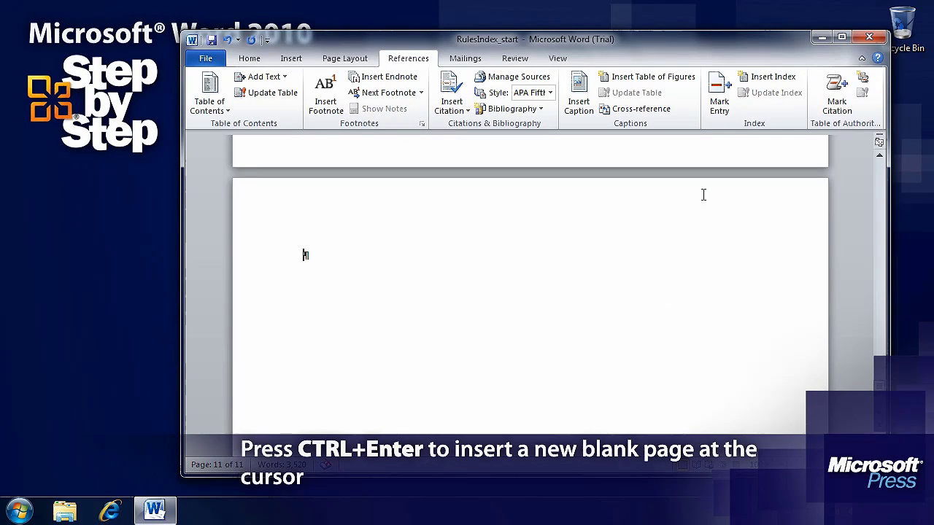
pyautogui.click(777, 82)
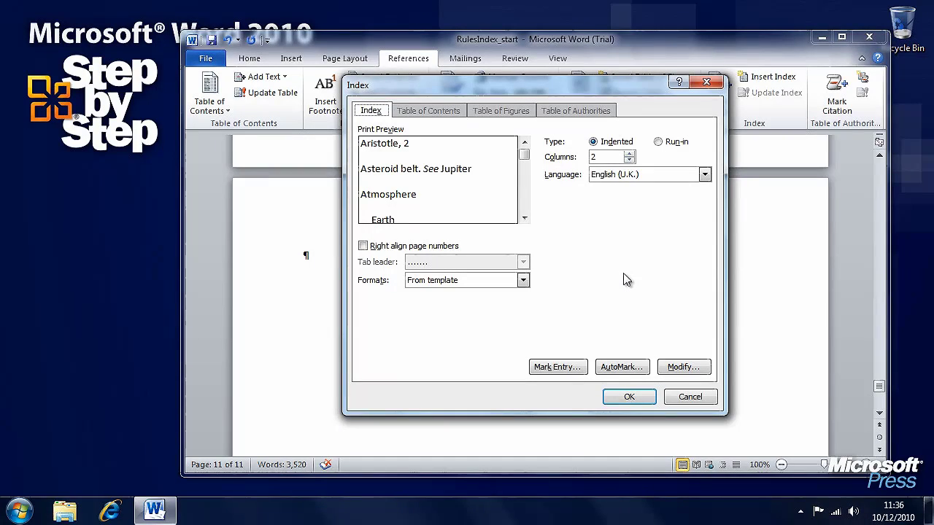
# Give Index 1 the dark blue Text 2 font colour and insert the two-column index
pyautogui.click(679, 368)
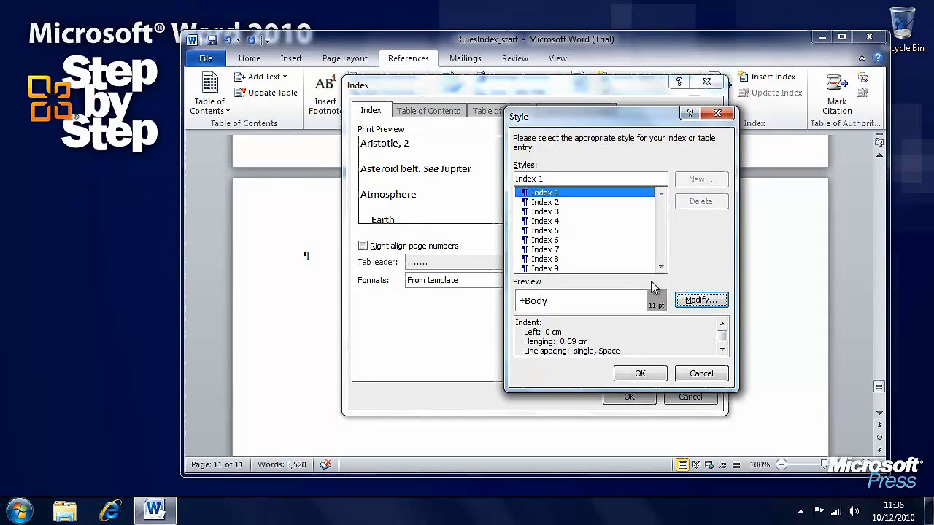
pyautogui.click(553, 203)
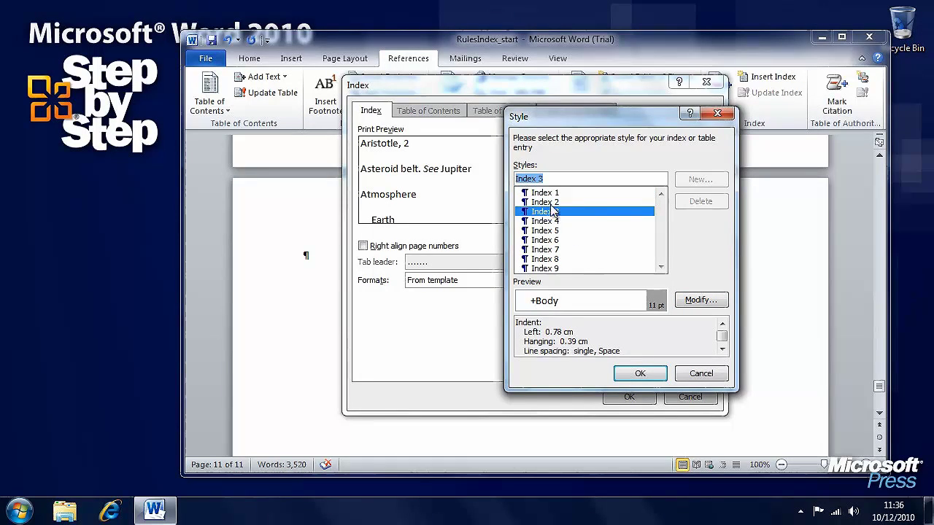
pyautogui.click(553, 193)
pyautogui.click(695, 304)
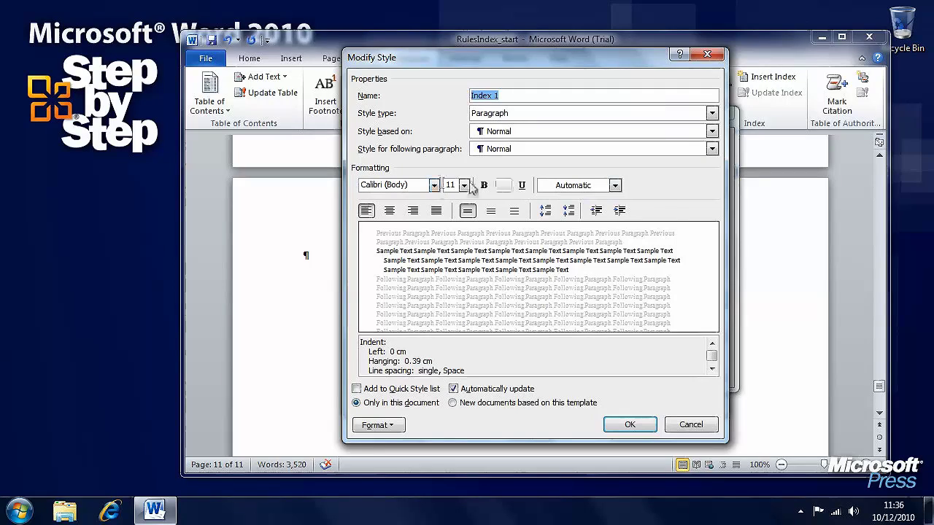
pyautogui.click(615, 186)
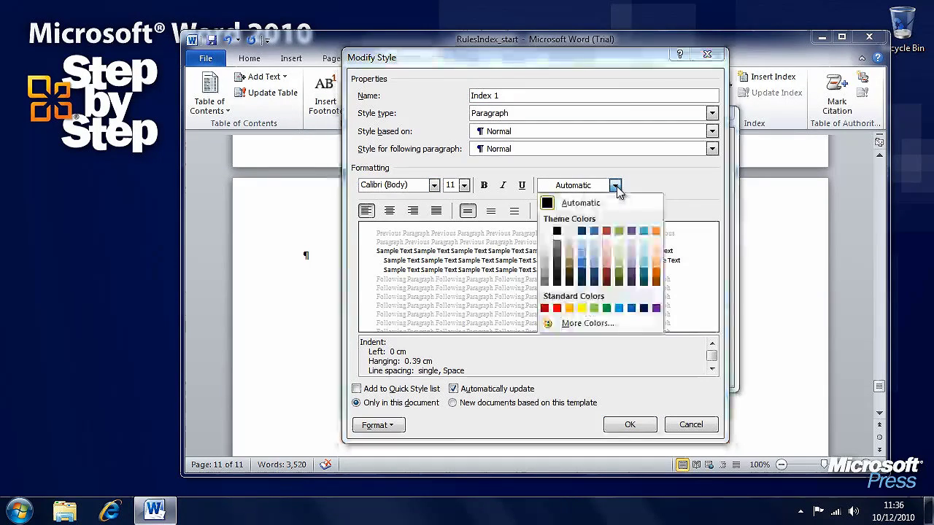
pyautogui.click(582, 275)
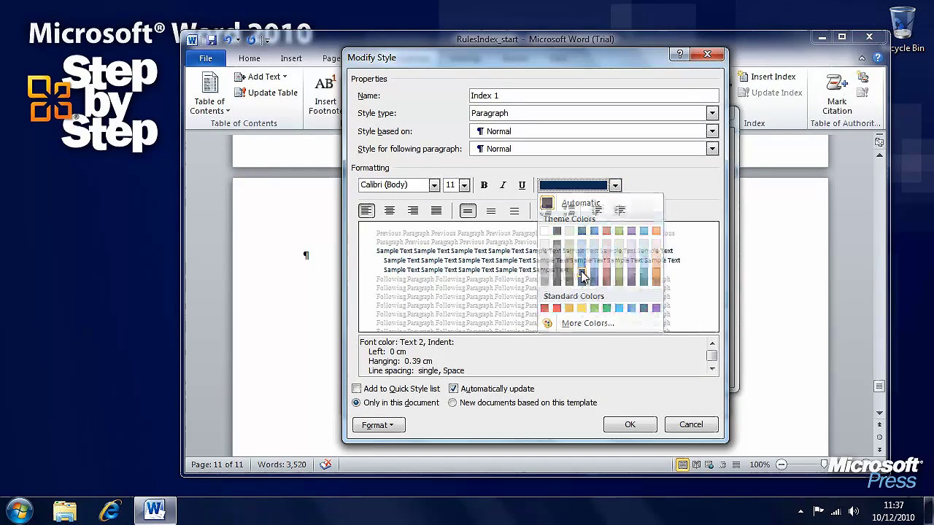
pyautogui.click(632, 424)
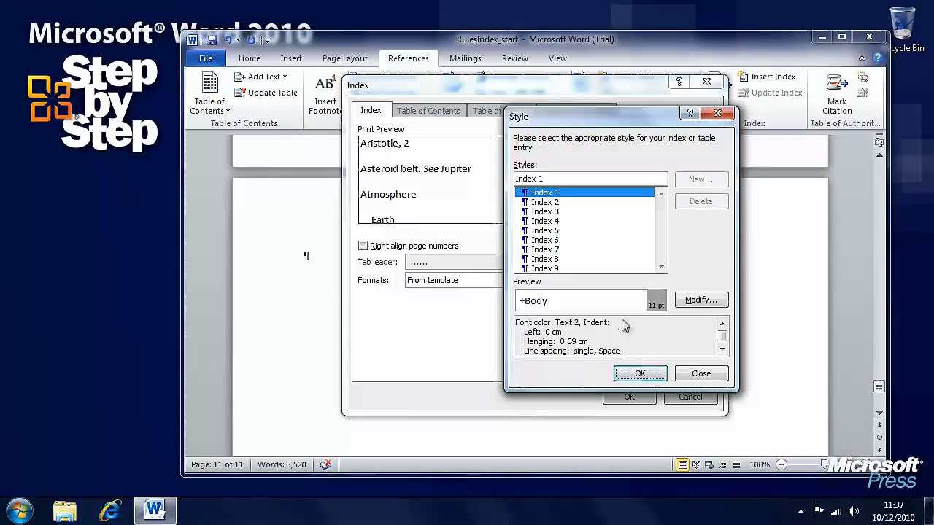
pyautogui.click(643, 373)
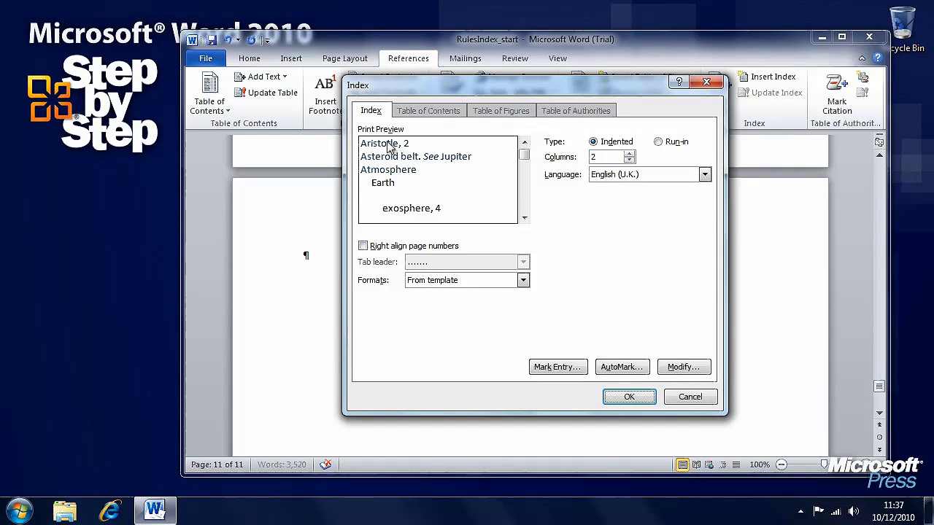
pyautogui.click(629, 398)
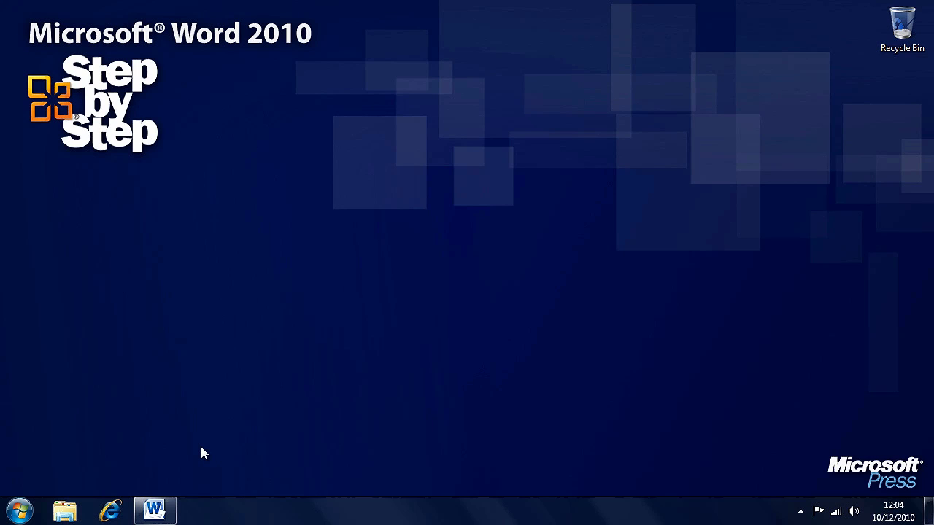
# Restore the BambooBibliography_start document window from the taskbar
pyautogui.click(155, 511)
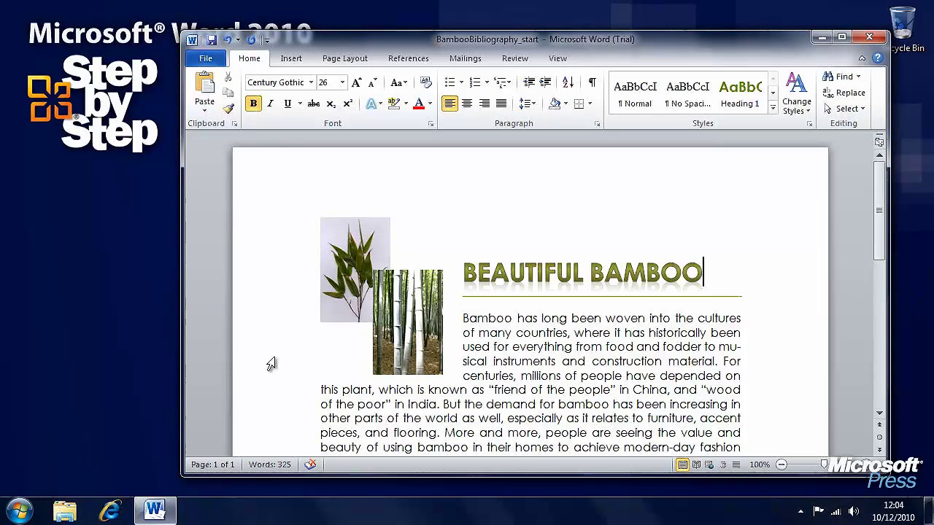
# Change the References citation style from APA Fifth Edition to Chicago Fifteenth Edition
pyautogui.click(416, 64)
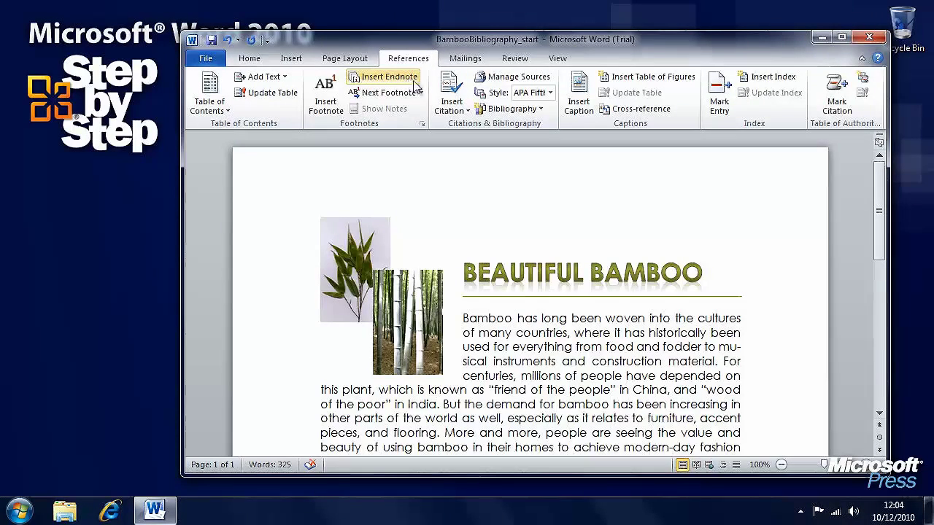
pyautogui.click(551, 93)
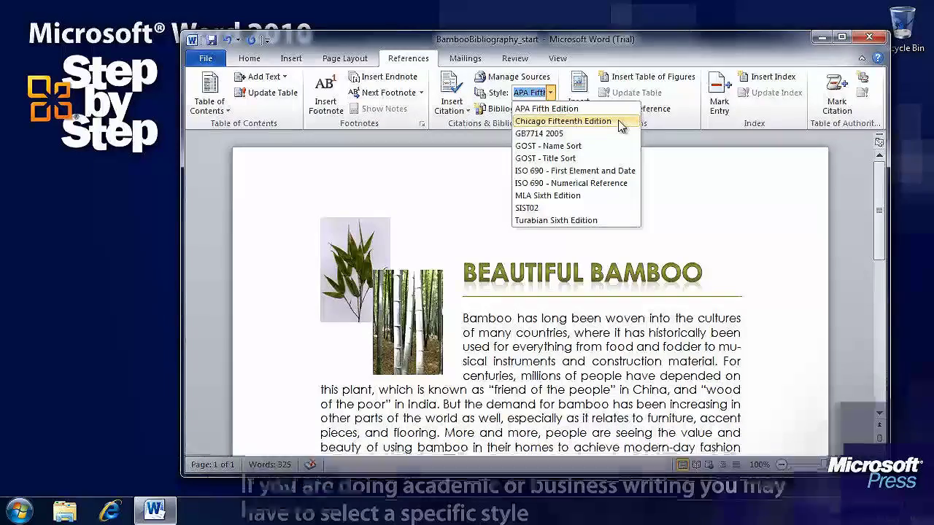
pyautogui.click(619, 124)
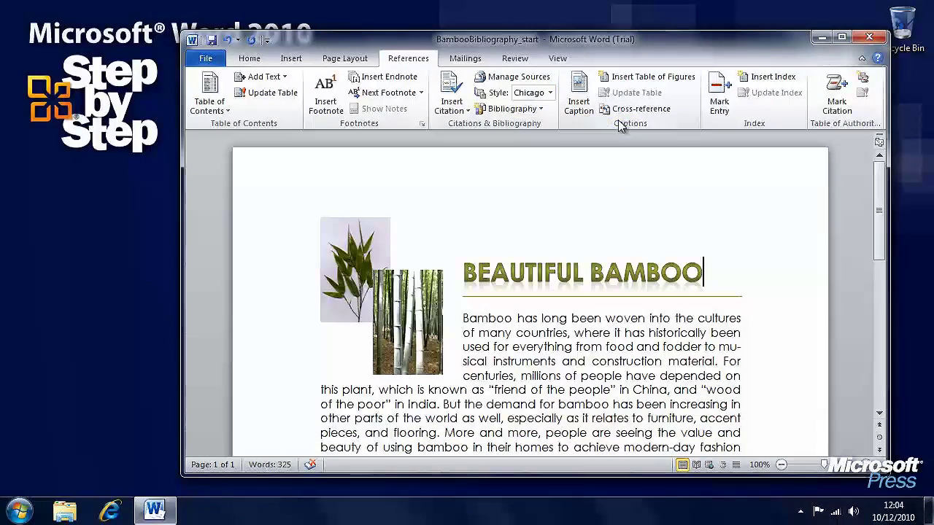
# Open Manage Sources and start a new source with Book as its type
pyautogui.click(513, 77)
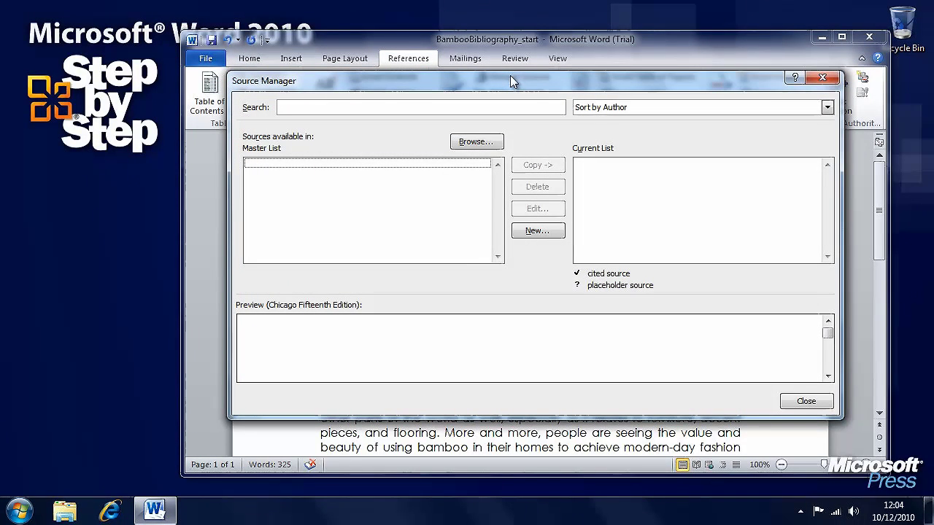
pyautogui.click(537, 232)
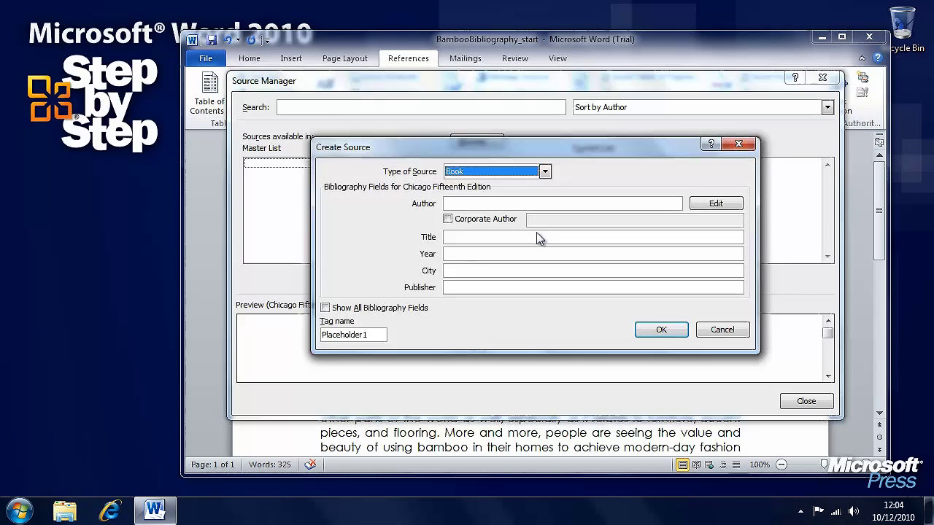
pyautogui.click(517, 204)
pyautogui.click(544, 172)
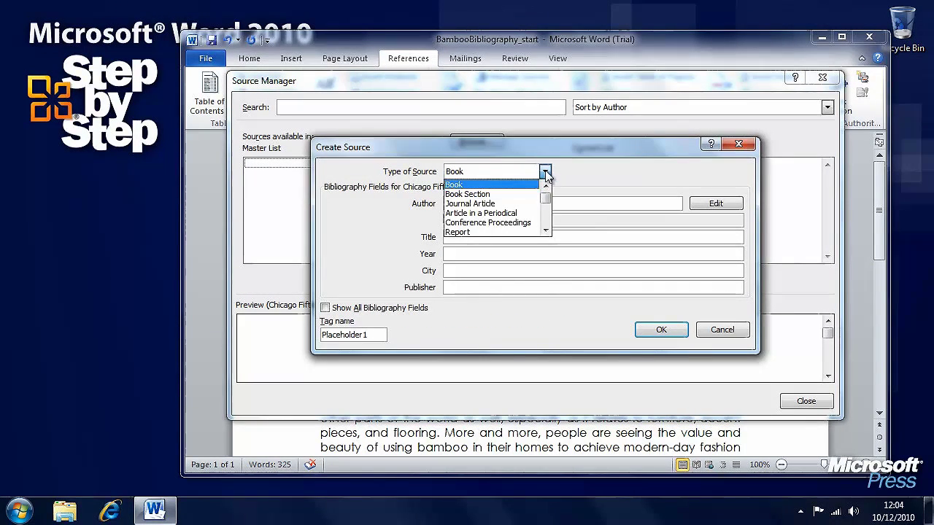
pyautogui.moveTo(545, 194)
pyautogui.mouseDown()
pyautogui.moveTo(545, 220)
pyautogui.moveTo(546, 188)
pyautogui.mouseUp()
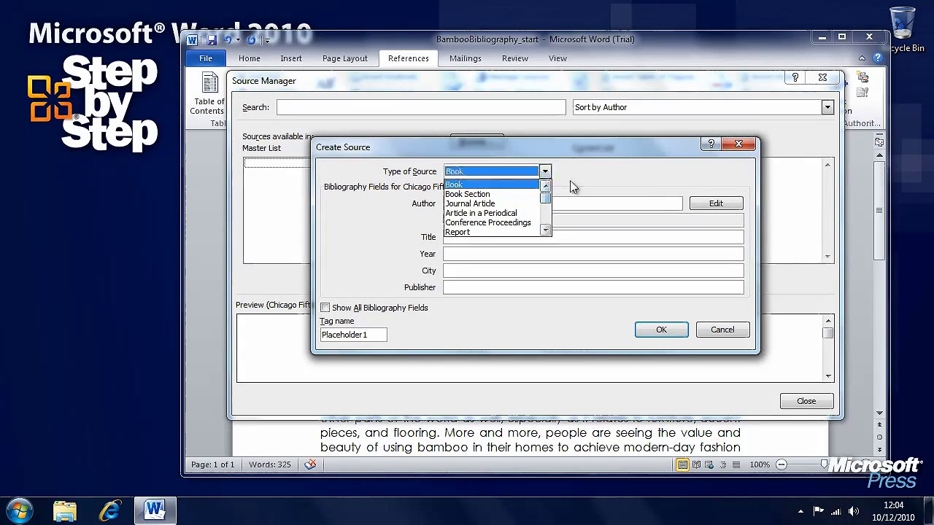
pyautogui.click(573, 188)
# Enter the author, title Black Bamboo, year 2008 and publisher Litware, then save the source
pyautogui.click(555, 203)
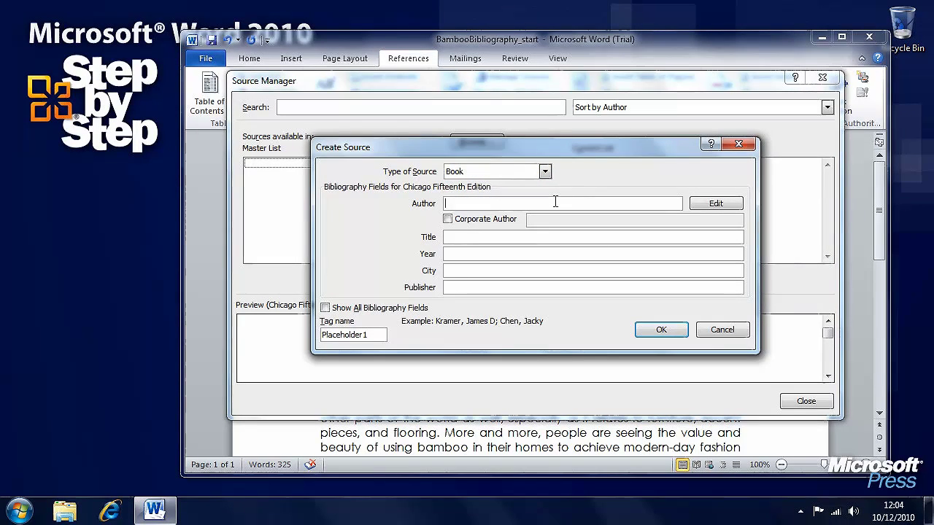
pyautogui.write('Goldberg, Jossef')
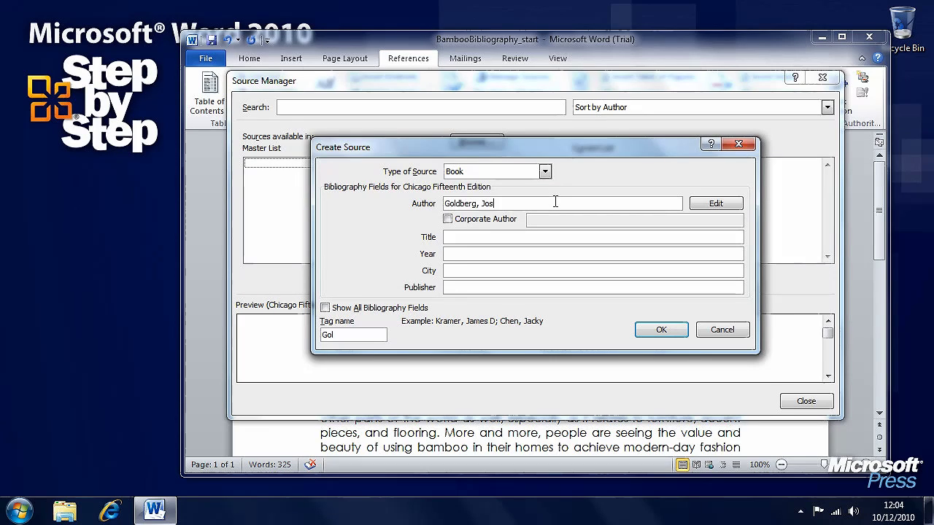
pyautogui.click(527, 236)
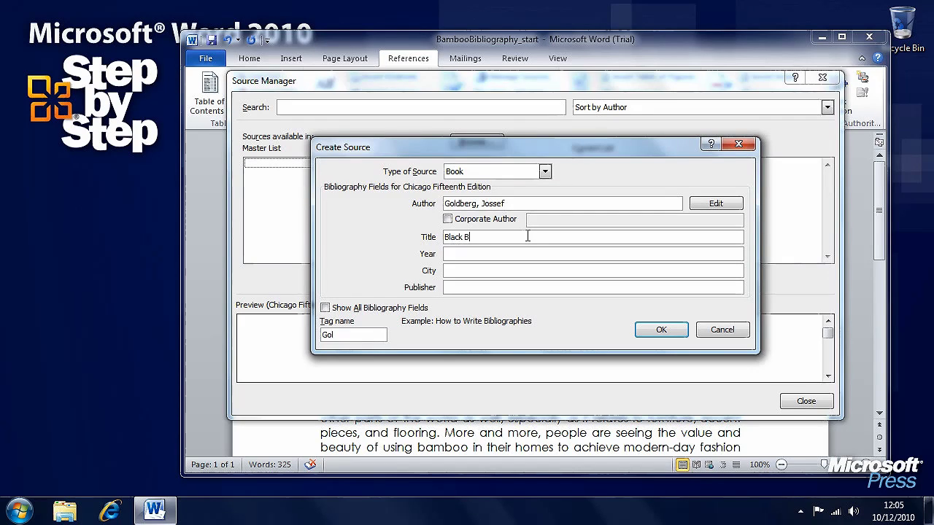
pyautogui.click(513, 253)
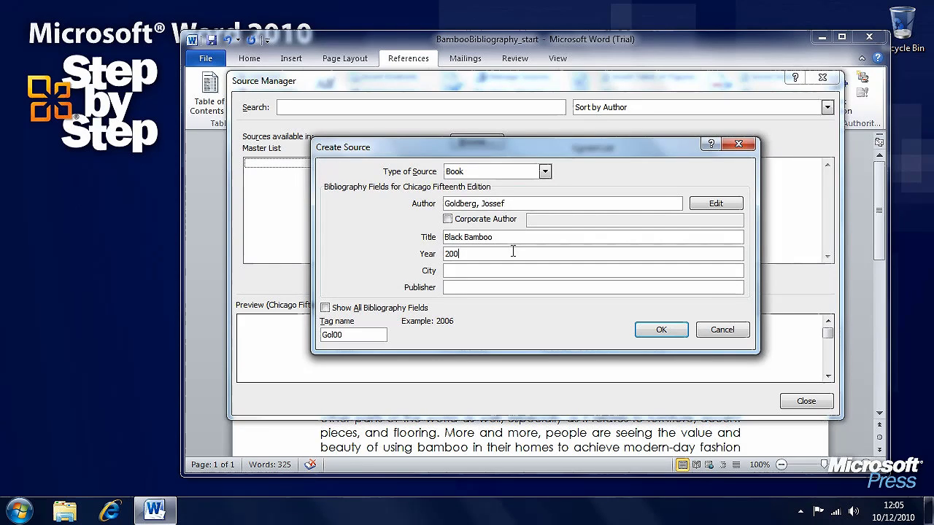
pyautogui.click(497, 286)
pyautogui.write('Litware')
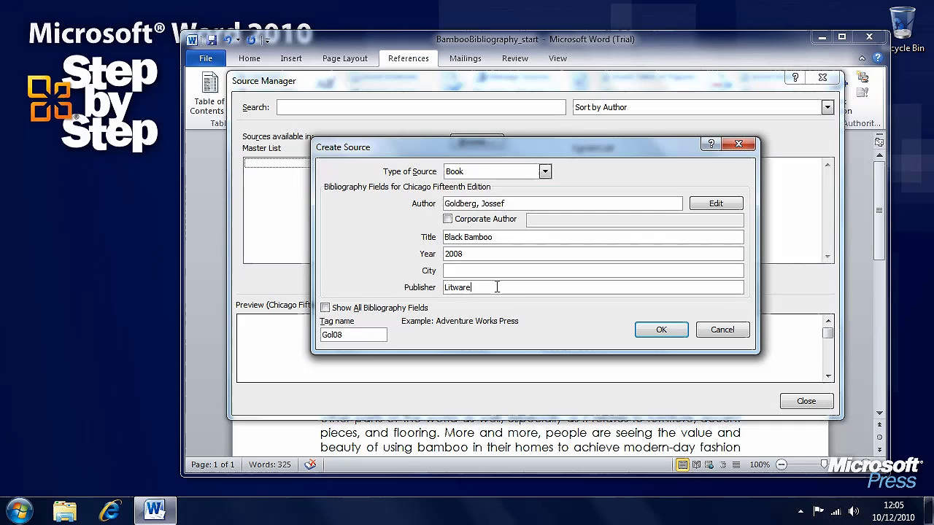
pyautogui.click(661, 332)
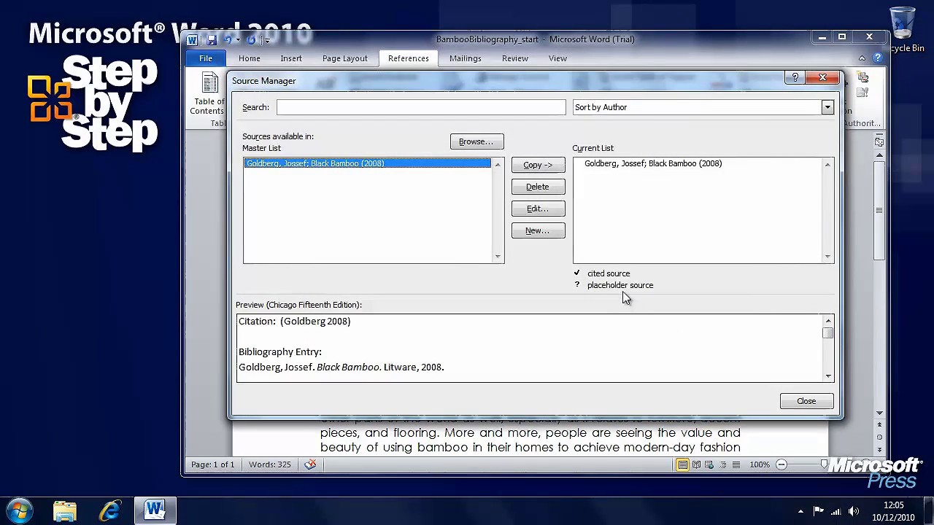
# Start a new source and add the author's last and first name through Edit Name
pyautogui.click(535, 231)
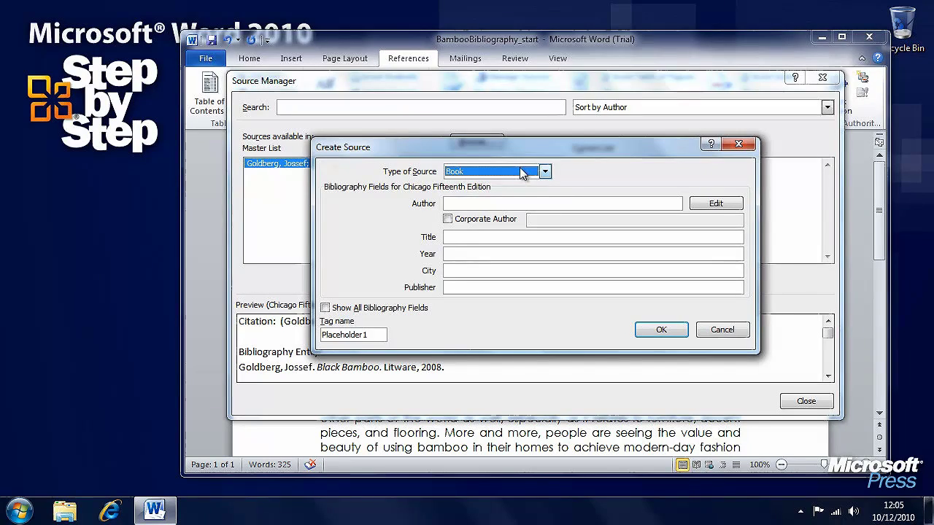
pyautogui.click(500, 203)
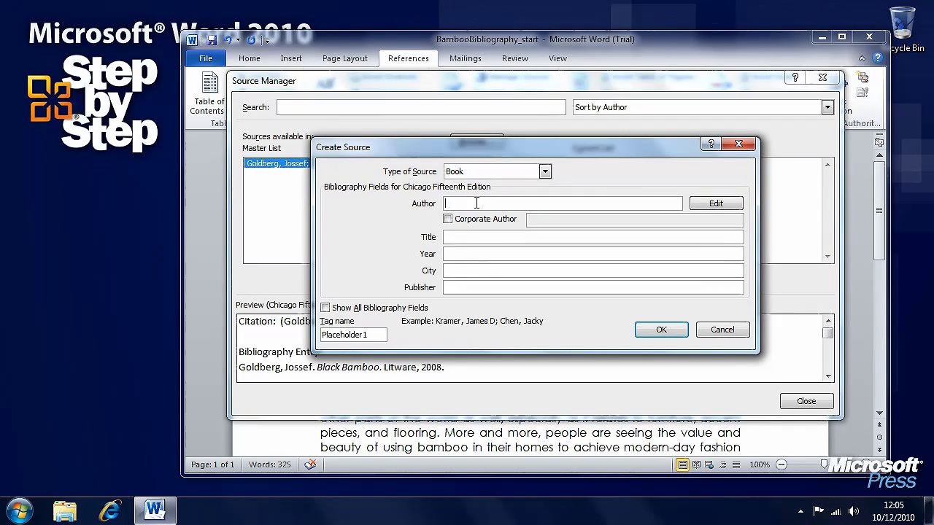
pyautogui.click(716, 206)
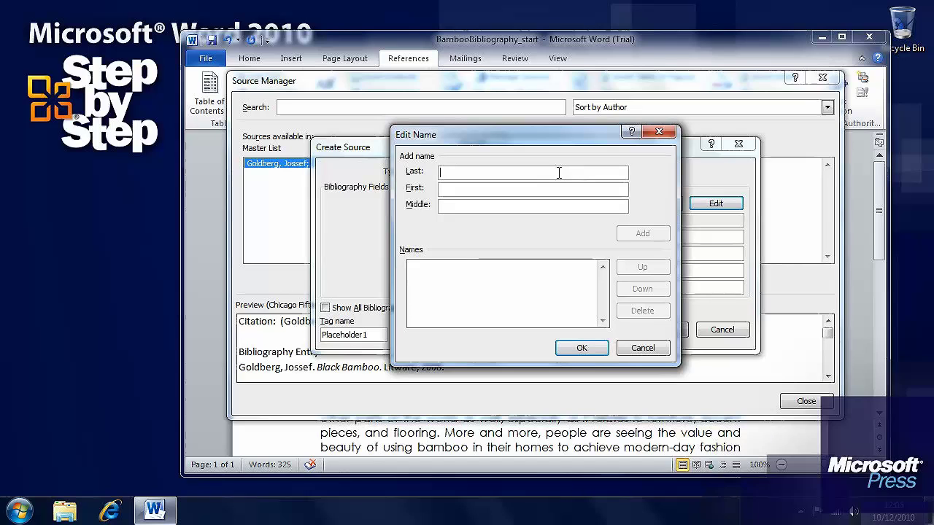
pyautogui.write('Fre')
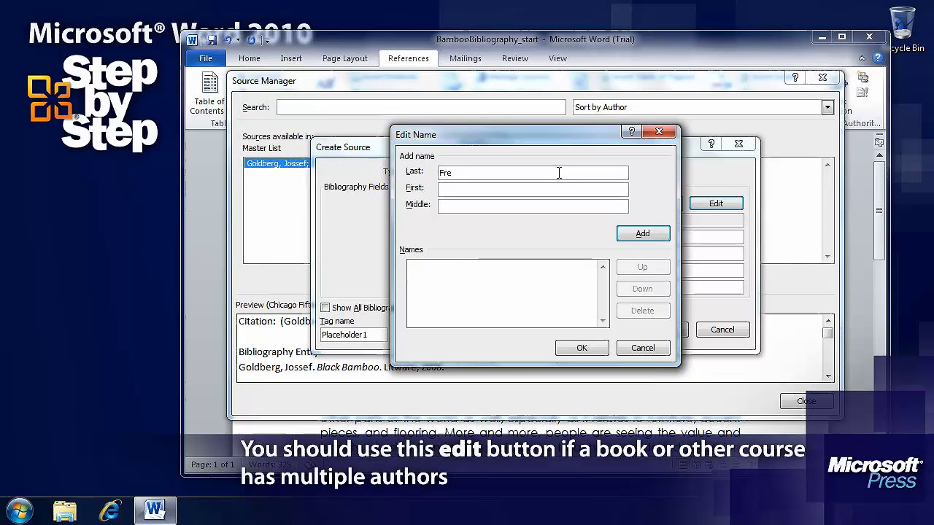
pyautogui.write('itas')
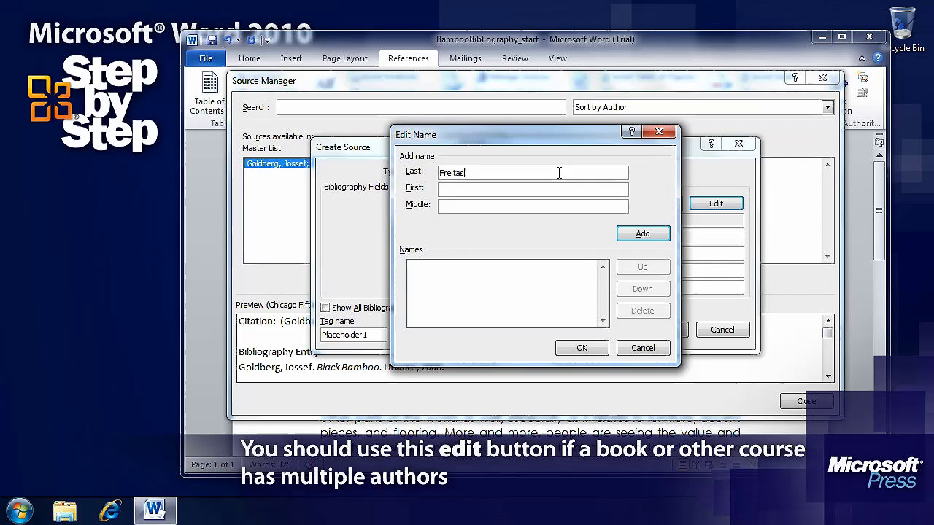
pyautogui.press('Tab')
pyautogui.write('Victor')
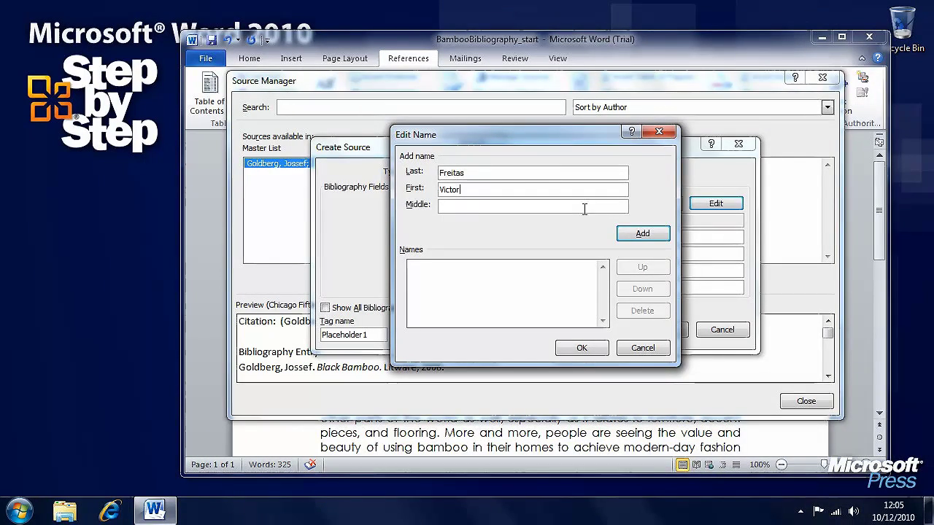
pyautogui.click(629, 234)
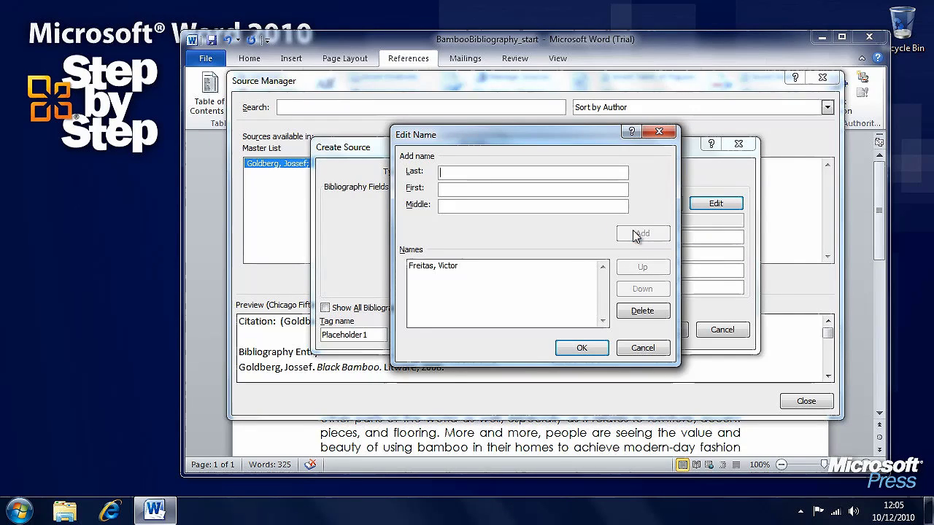
pyautogui.click(581, 348)
# Enter title Bamboo Garden, year 2009 and publisher Lucerne Publishing, then save the source
pyautogui.click(522, 237)
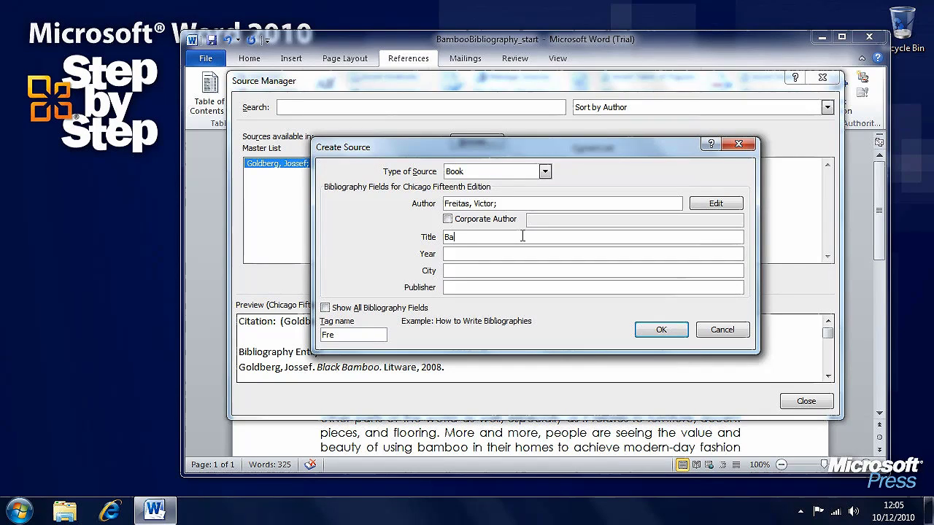
pyautogui.write('Bamboo Garden')
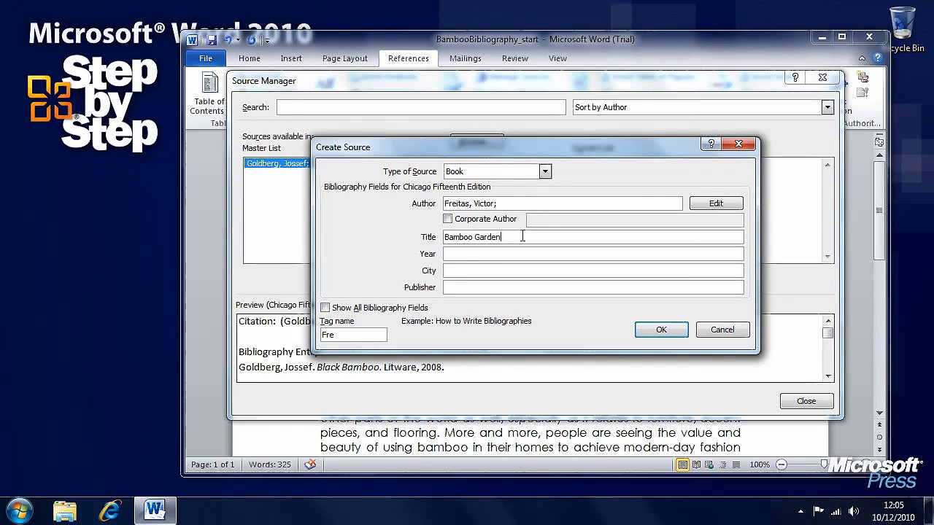
pyautogui.click(517, 253)
pyautogui.write('200')
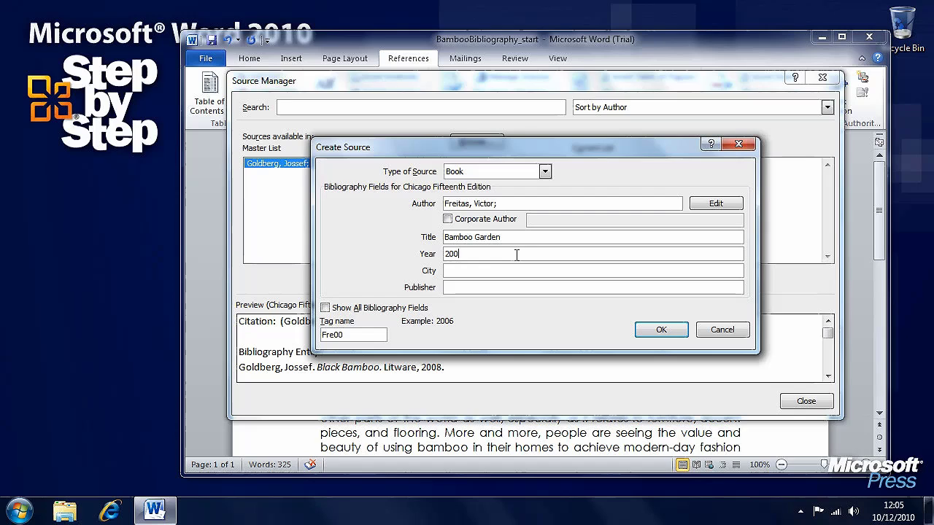
pyautogui.write('9')
pyautogui.click(495, 289)
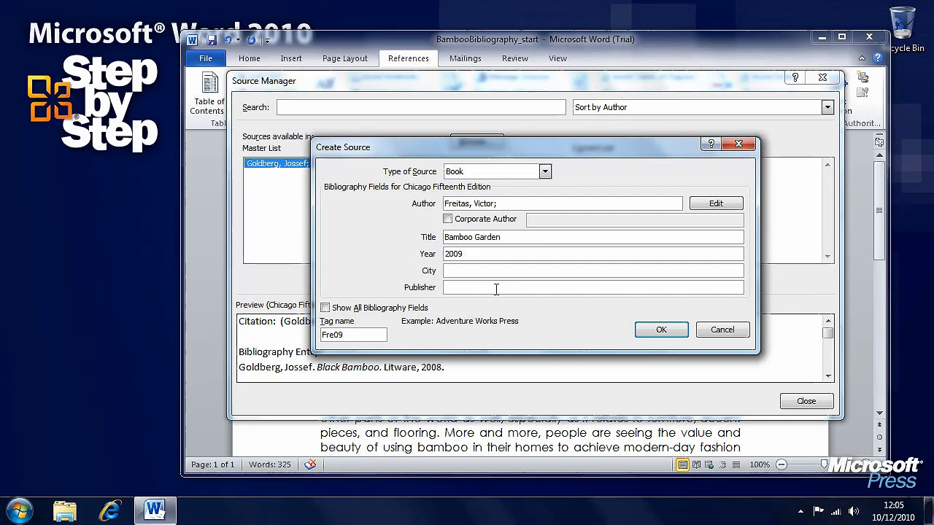
pyautogui.write('Lu')
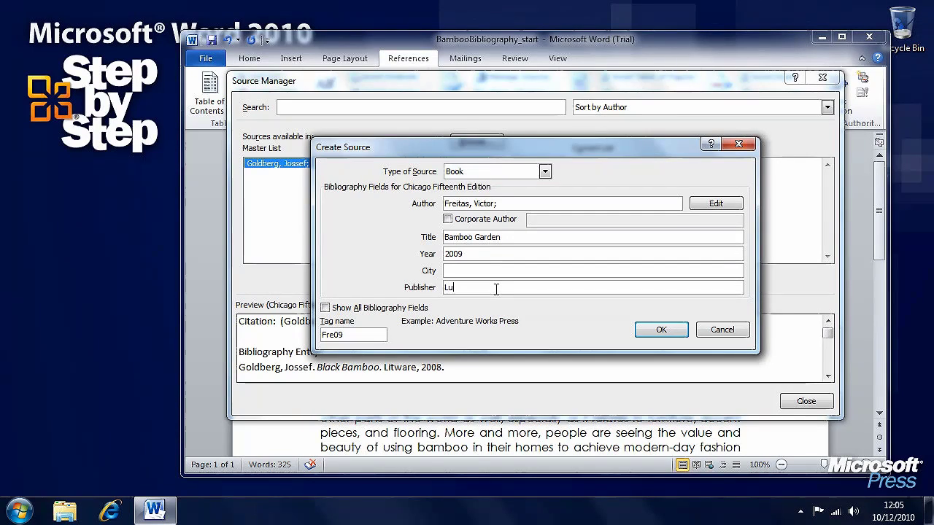
pyautogui.write('cerne ')
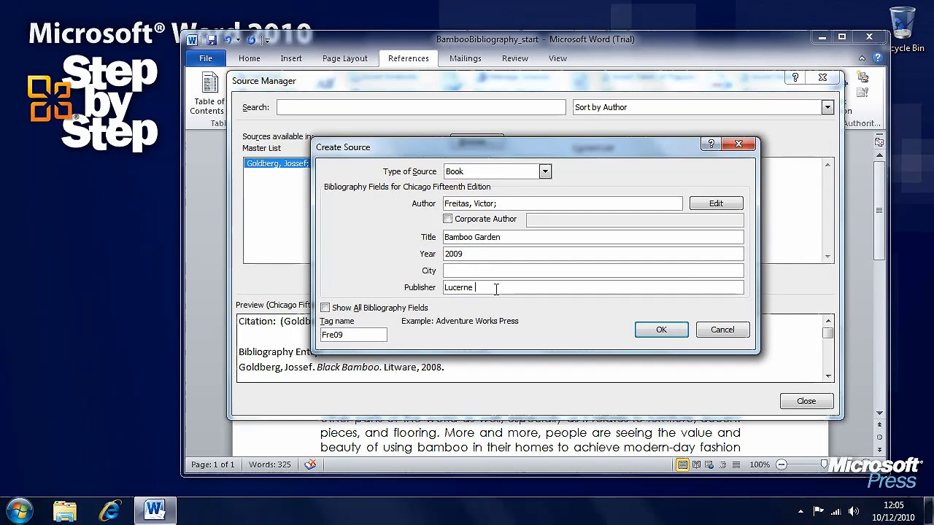
pyautogui.write('Publishing')
pyautogui.click(661, 332)
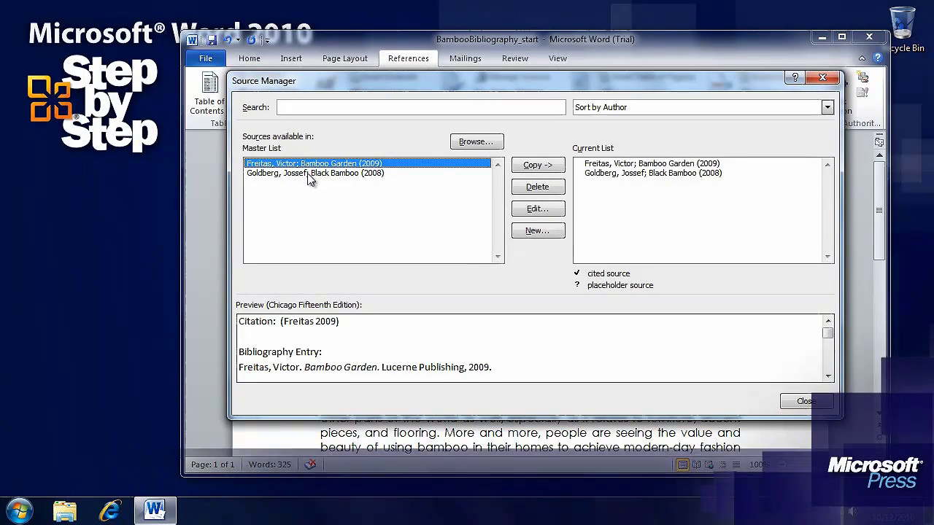
# Preview the Black Bamboo entry in the Master List, then close Source Manager
pyautogui.click(309, 174)
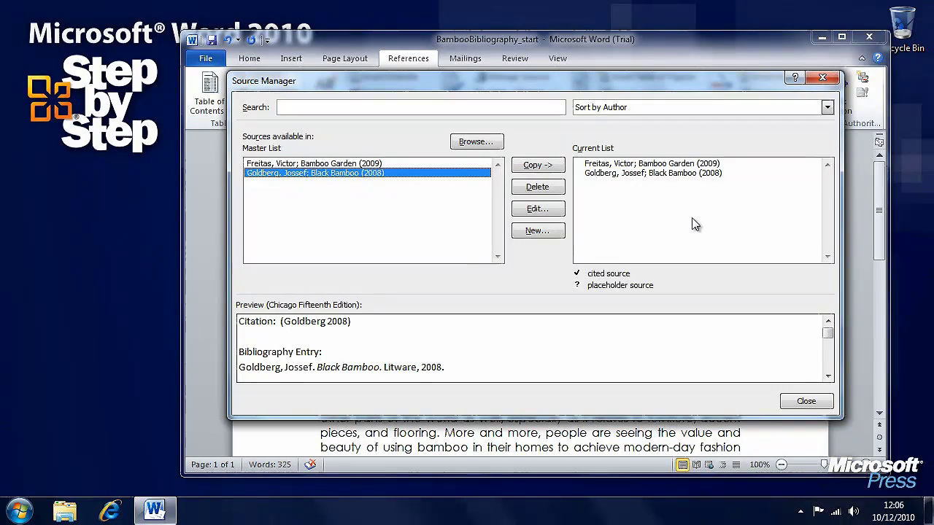
pyautogui.click(806, 402)
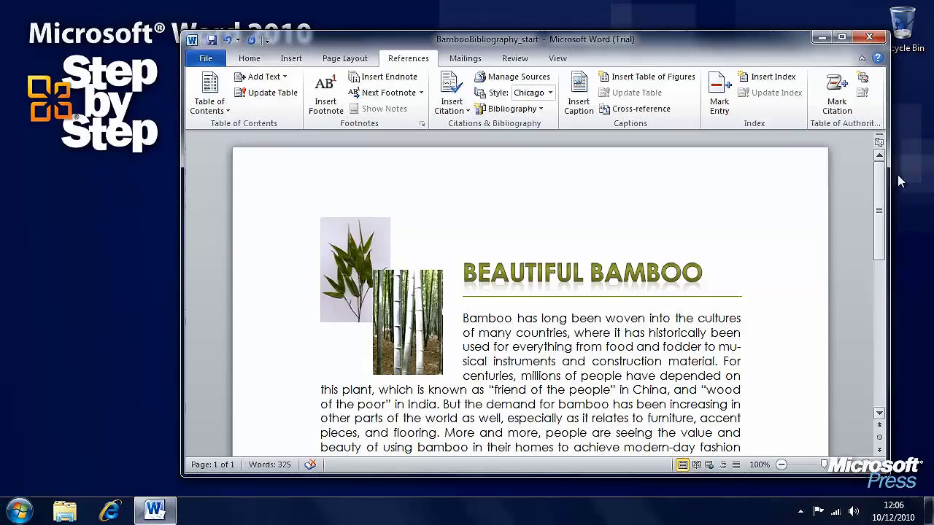
# Insert citations for Black Bamboo and Bamboo Garden right after their titles
pyautogui.moveTo(880, 179); pyautogui.dragTo(881, 213)
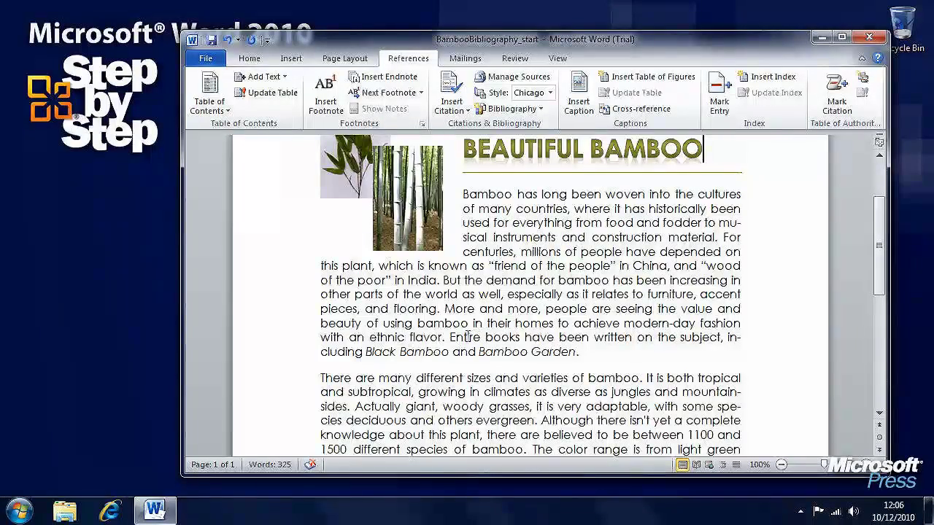
pyautogui.keyDown('ctrl'); pyautogui.click(492, 335); pyautogui.keyUp('ctrl')
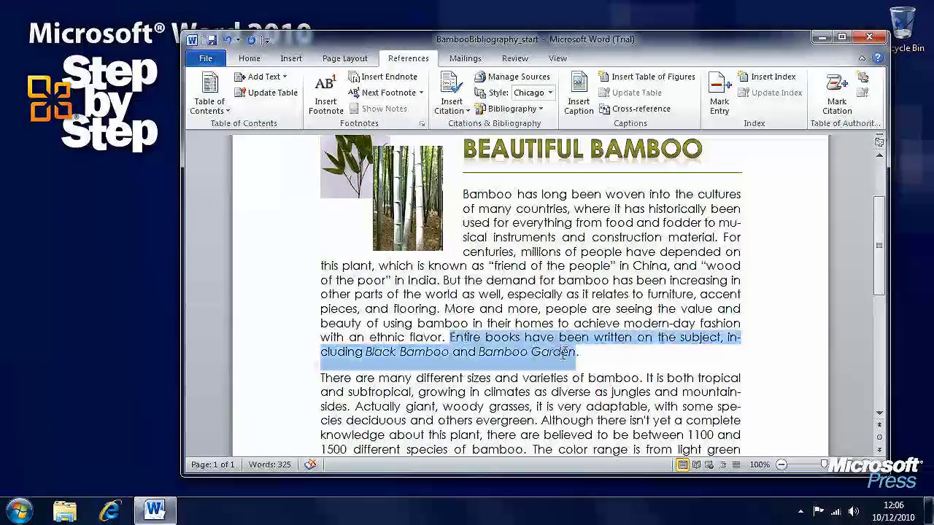
pyautogui.click(637, 353)
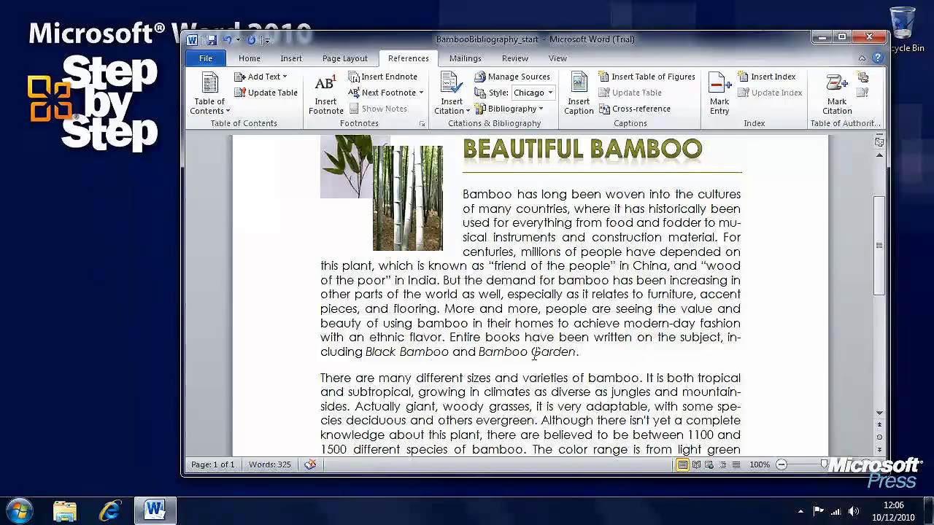
pyautogui.moveTo(366, 352); pyautogui.dragTo(451, 351)
pyautogui.click(451, 352)
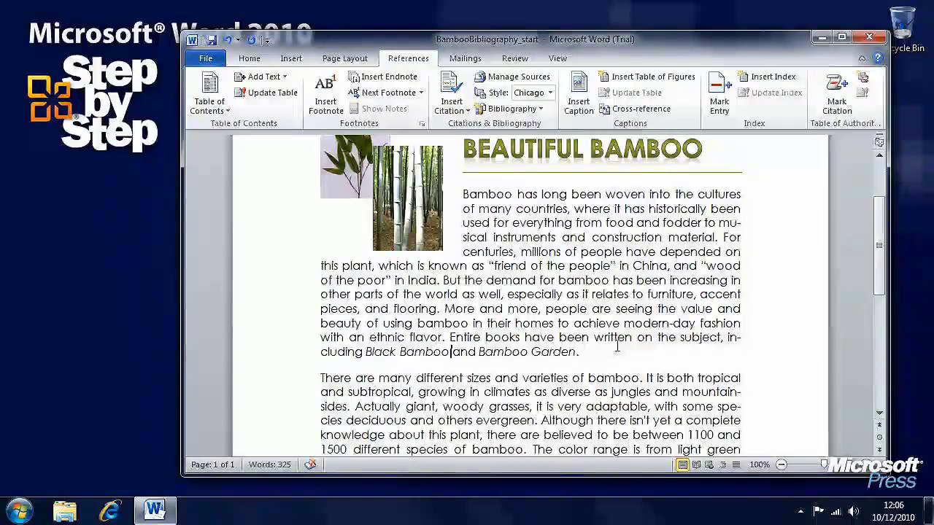
pyautogui.click(460, 111)
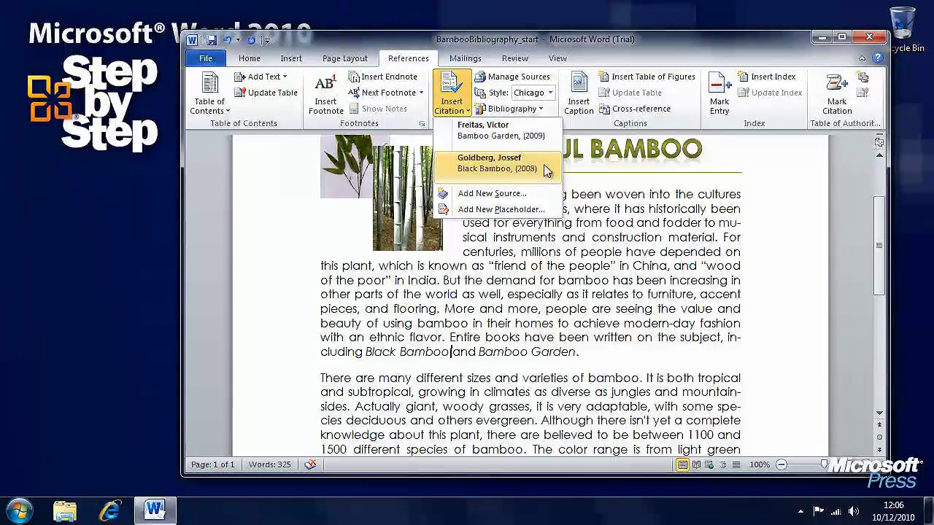
pyautogui.click(511, 163)
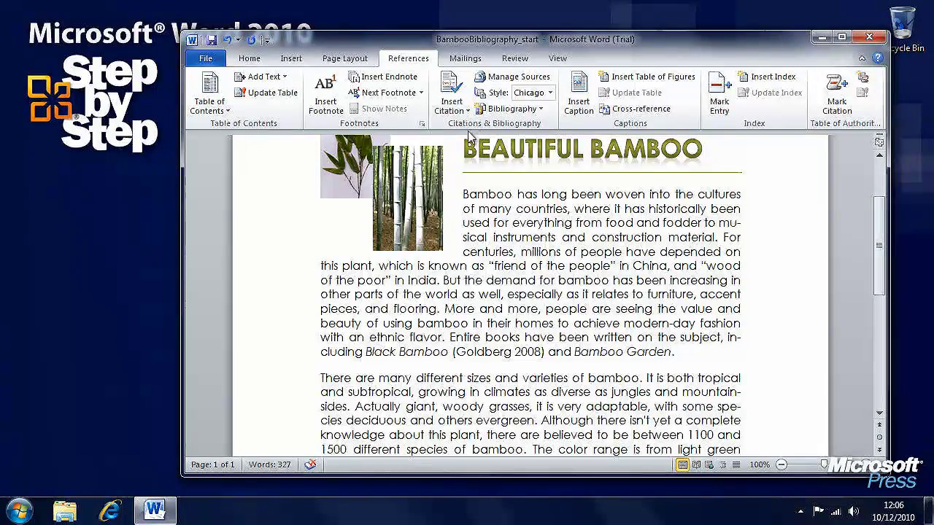
pyautogui.click(451, 93)
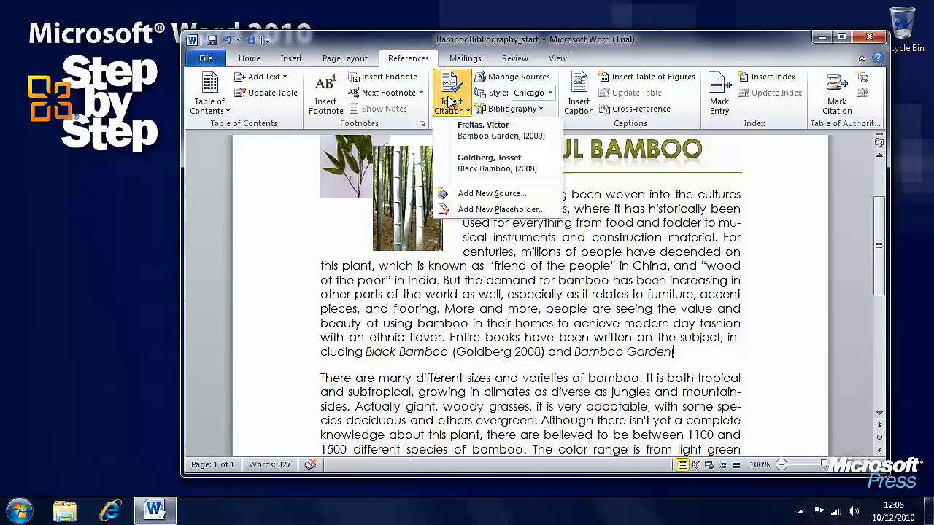
pyautogui.click(537, 131)
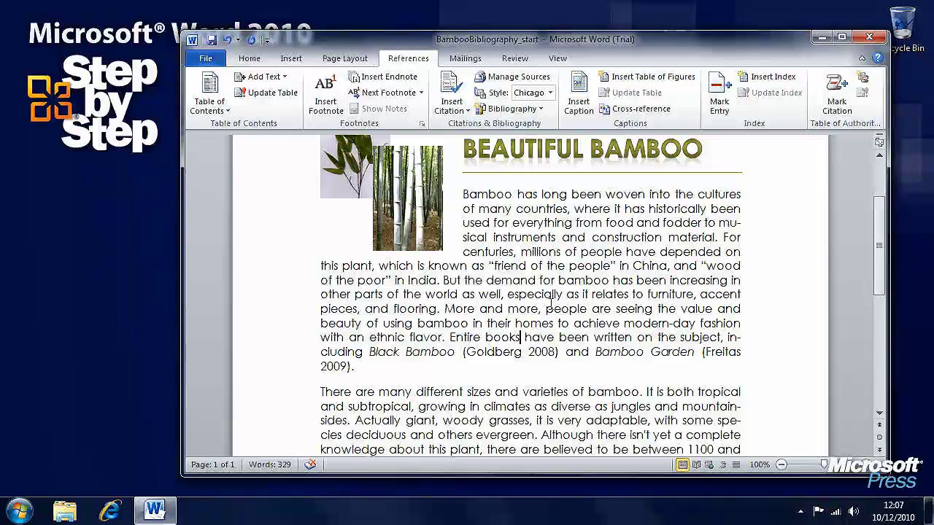
# After 'Entire books', use Insert Citation to begin adding a new source
pyautogui.click(520, 336)
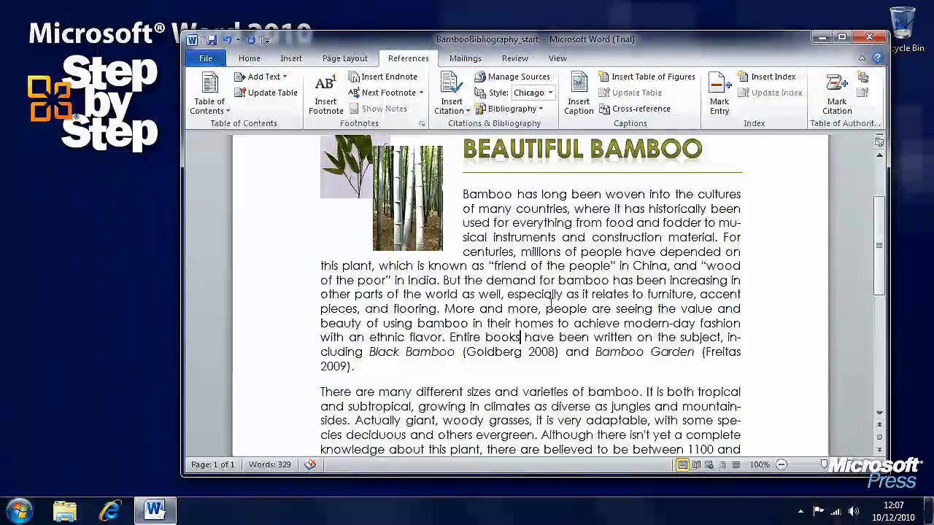
pyautogui.click(459, 115)
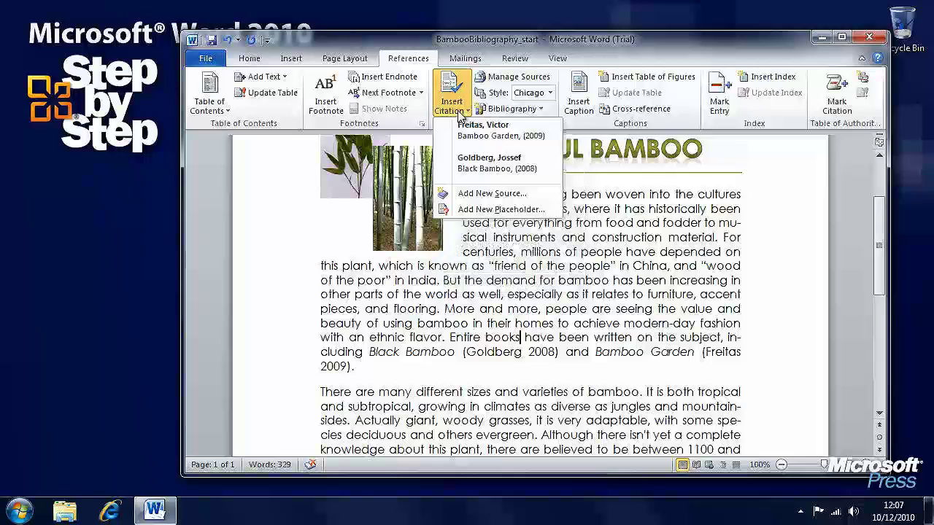
pyautogui.click(536, 198)
pyautogui.click(495, 175)
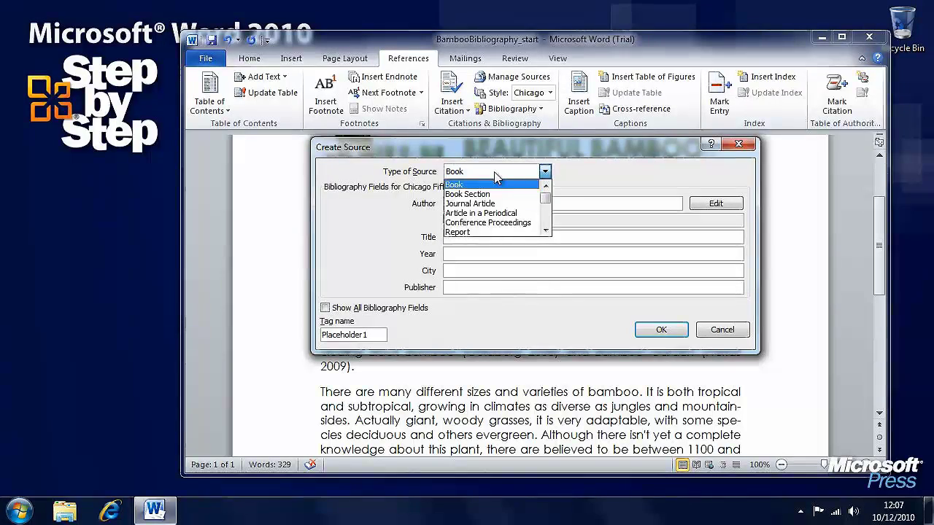
pyautogui.click(545, 231)
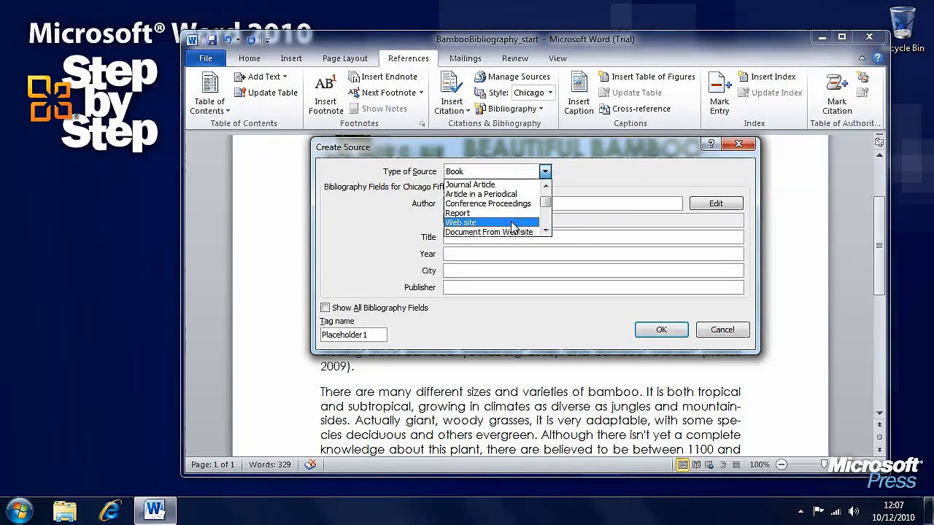
pyautogui.click(513, 222)
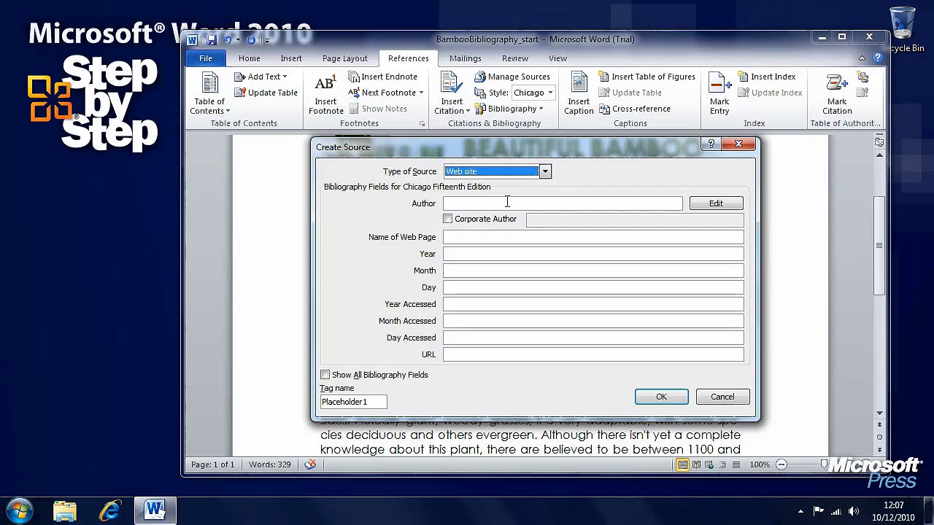
pyautogui.click(507, 203)
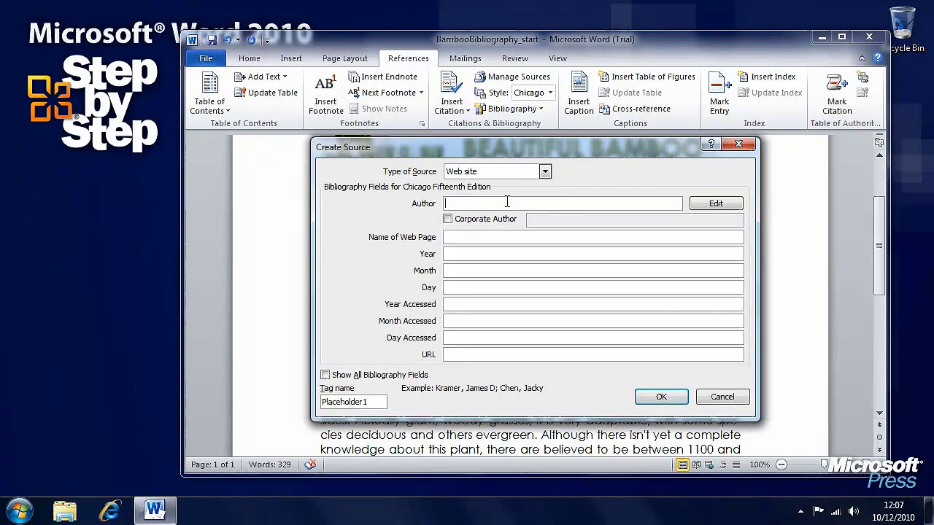
pyautogui.write('American Bambo')
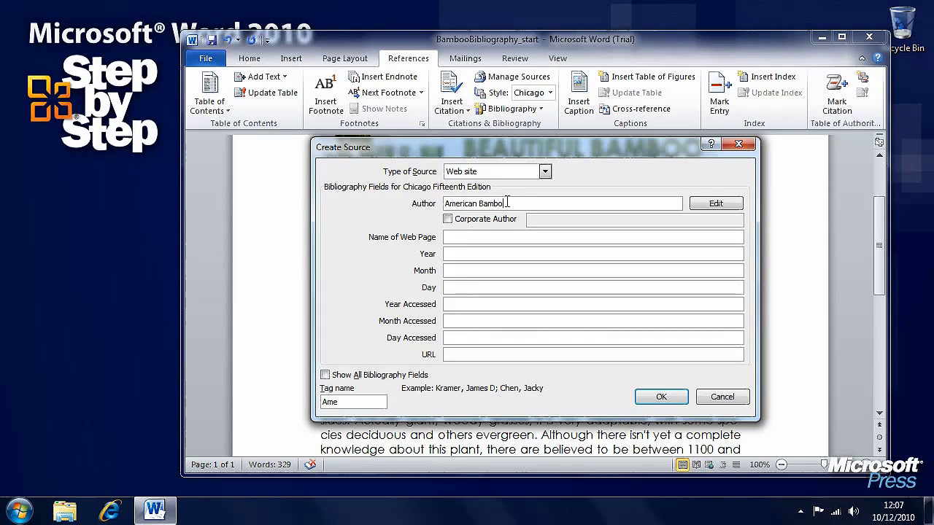
pyautogui.write('o Society')
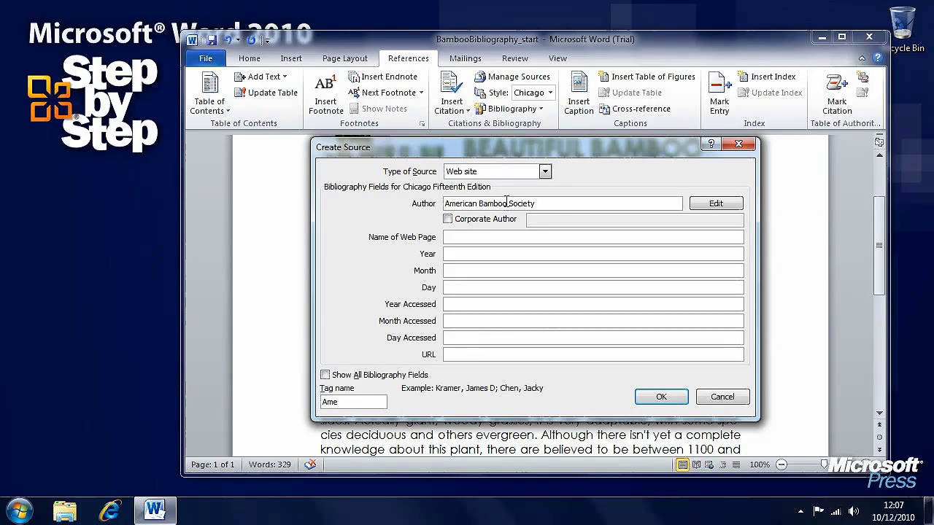
pyautogui.click(493, 236)
pyautogui.click(456, 354)
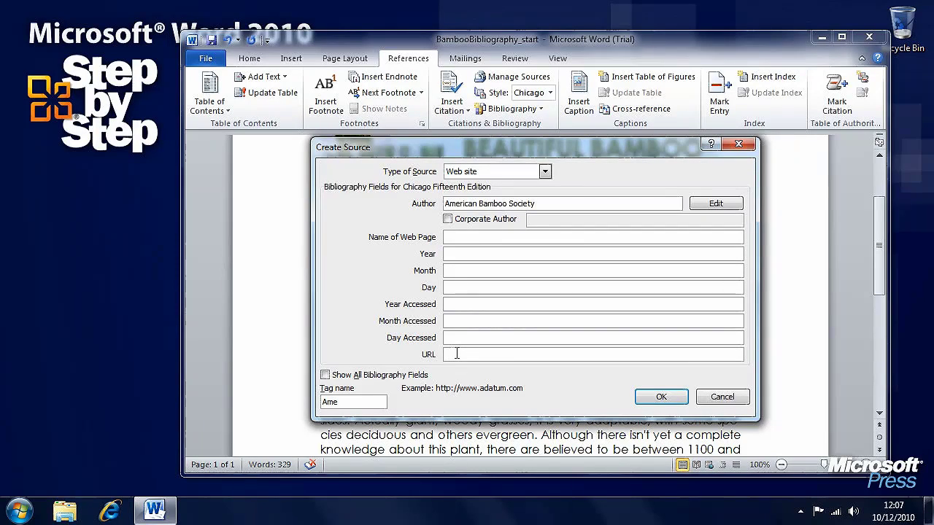
pyautogui.write('www.americanbamb')
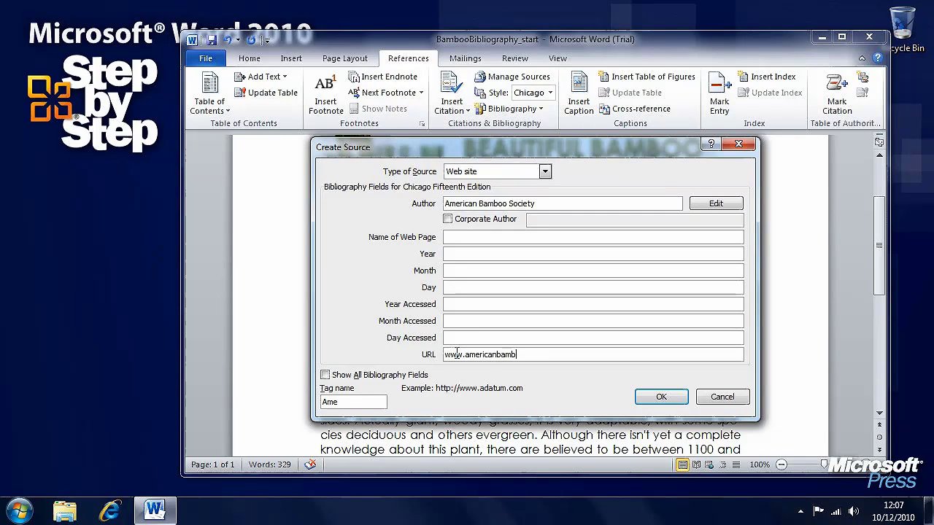
pyautogui.write('oo.or')
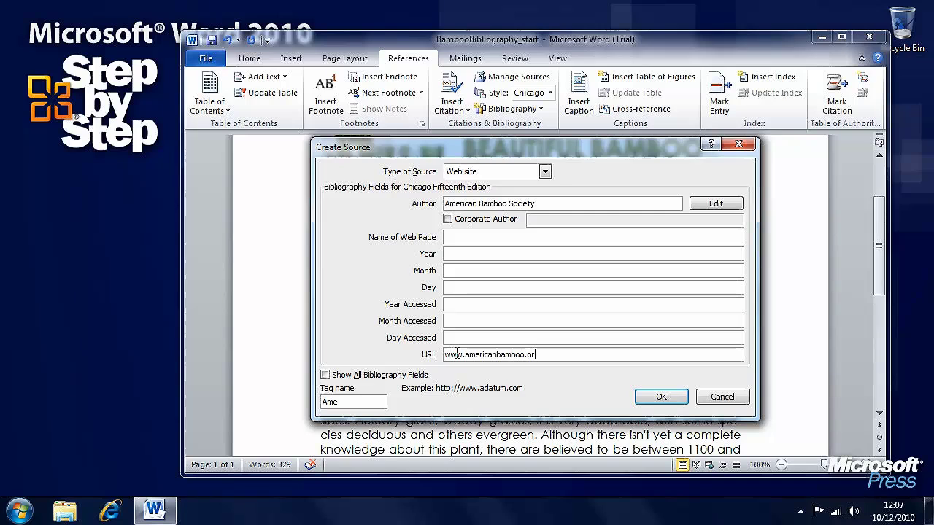
pyautogui.write('g/Book')
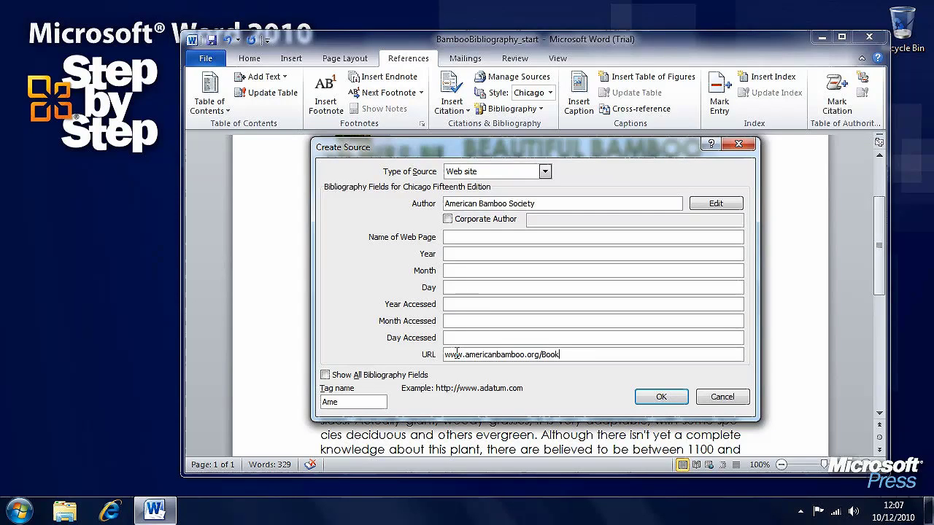
pyautogui.write('sonBamb')
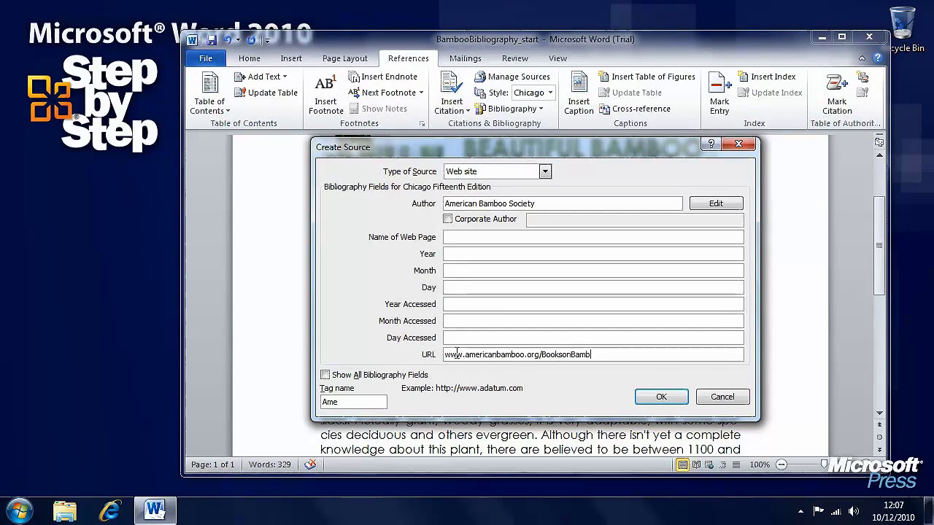
pyautogui.write('oo.h')
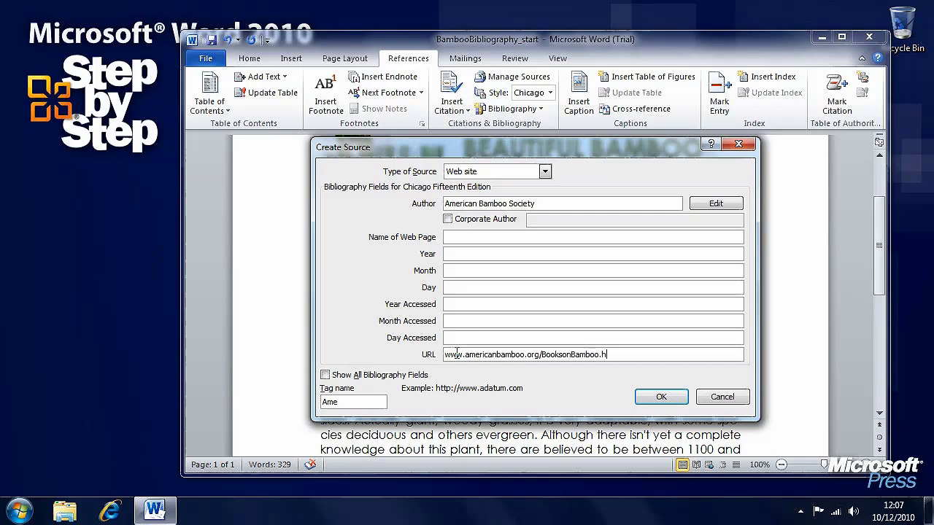
pyautogui.write('tml')
pyautogui.click(470, 254)
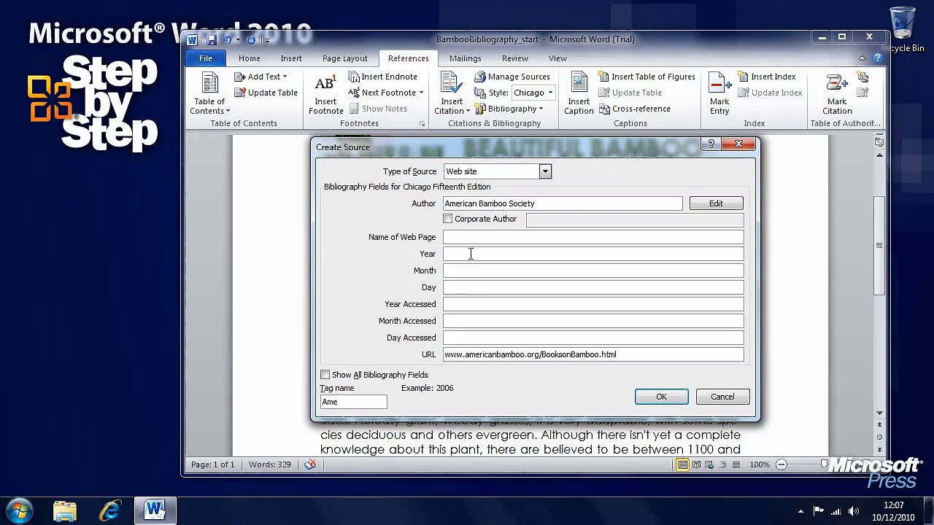
pyautogui.write('2006')
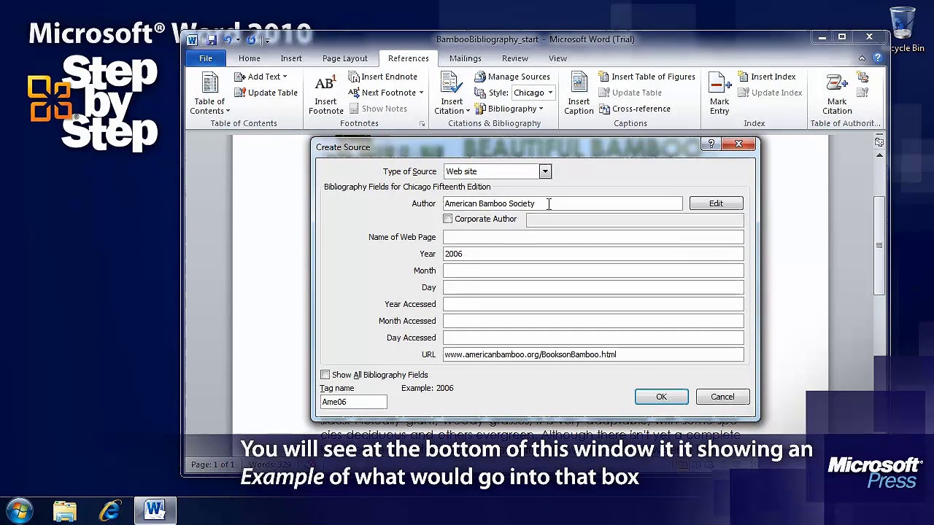
# Name the web page 'American Bamboo Society - Books on Bamboo' and create the source
pyautogui.moveTo(540, 205); pyautogui.dragTo(442, 201)
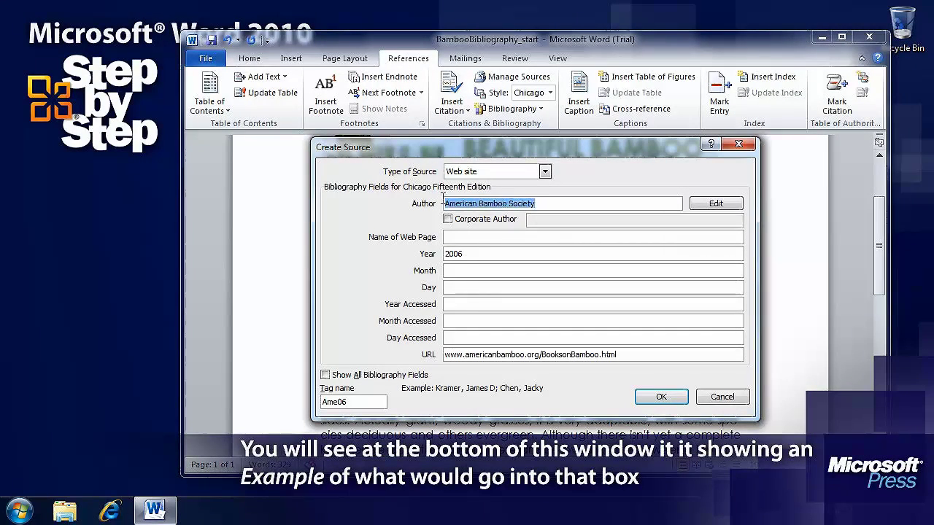
pyautogui.click(460, 237)
pyautogui.write('American Bamboo Society')
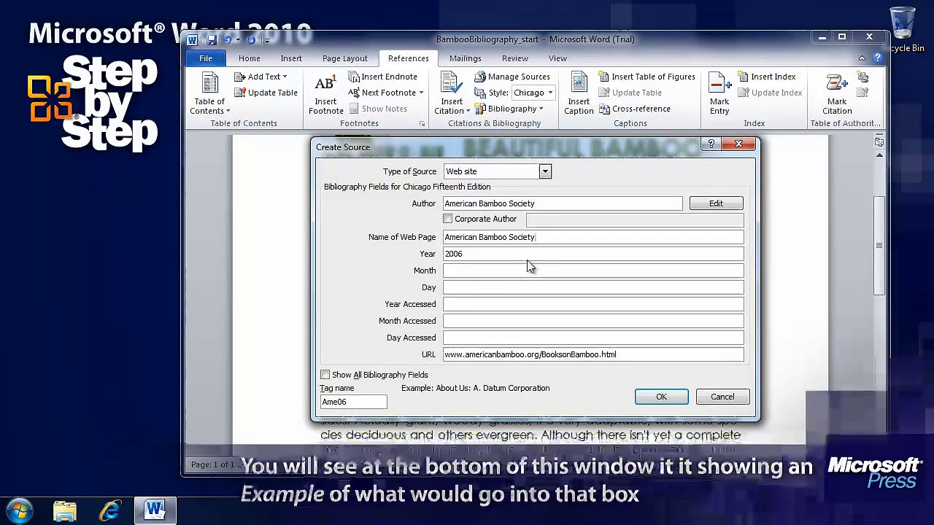
pyautogui.write('- Books on Bamboo')
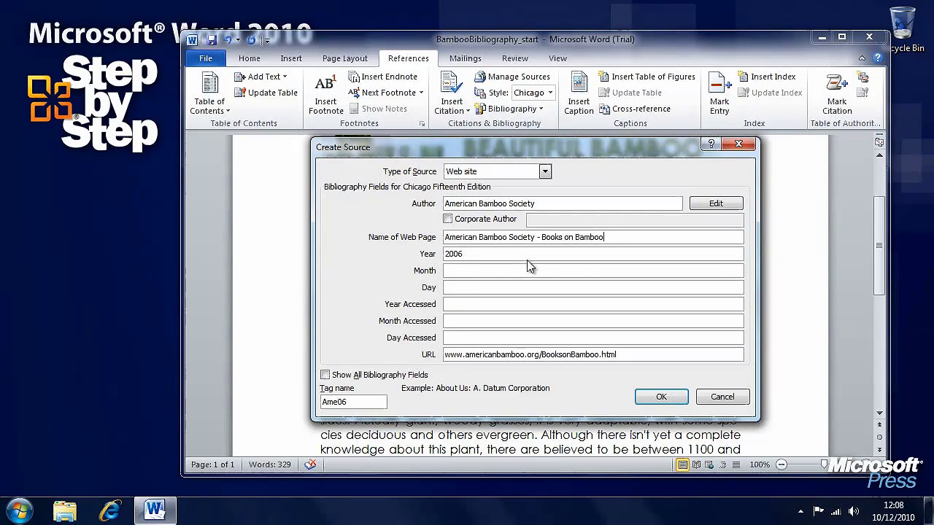
pyautogui.click(662, 397)
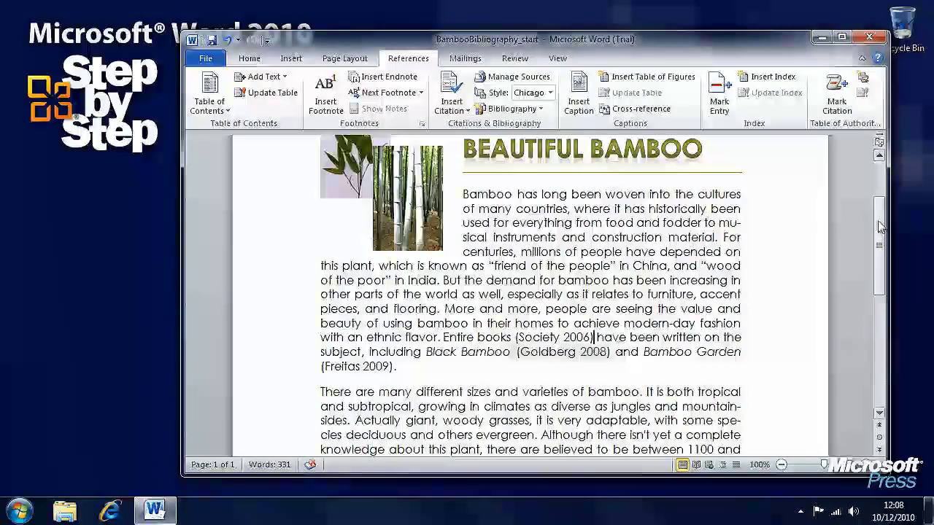
# Insert a page break after the last paragraph with Ctrl+Enter, creating a blank second page
pyautogui.moveTo(880, 226); pyautogui.dragTo(881, 337)
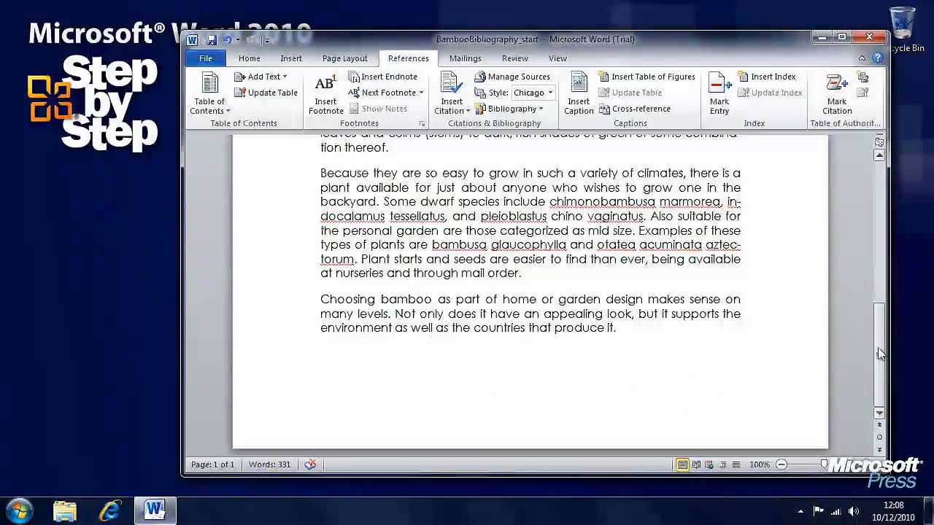
pyautogui.click(700, 381)
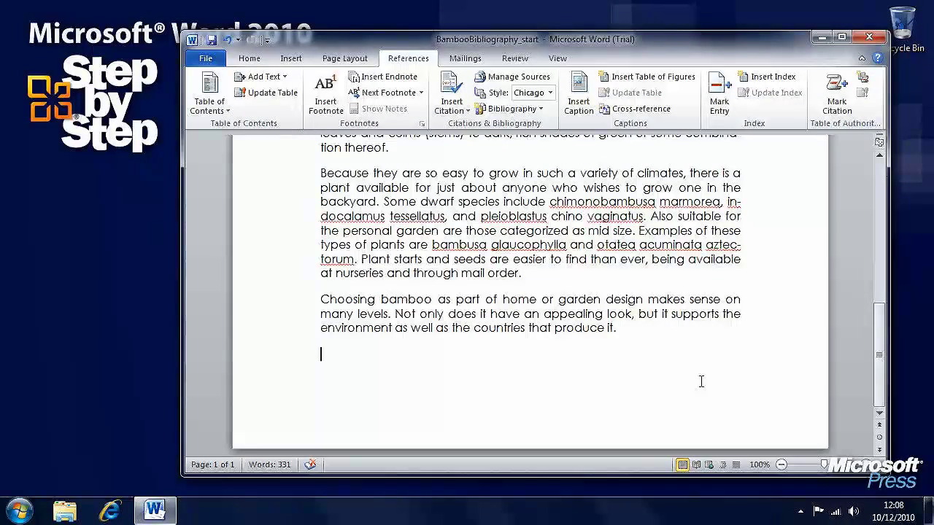
pyautogui.hotkey('ctrl', 'Return')
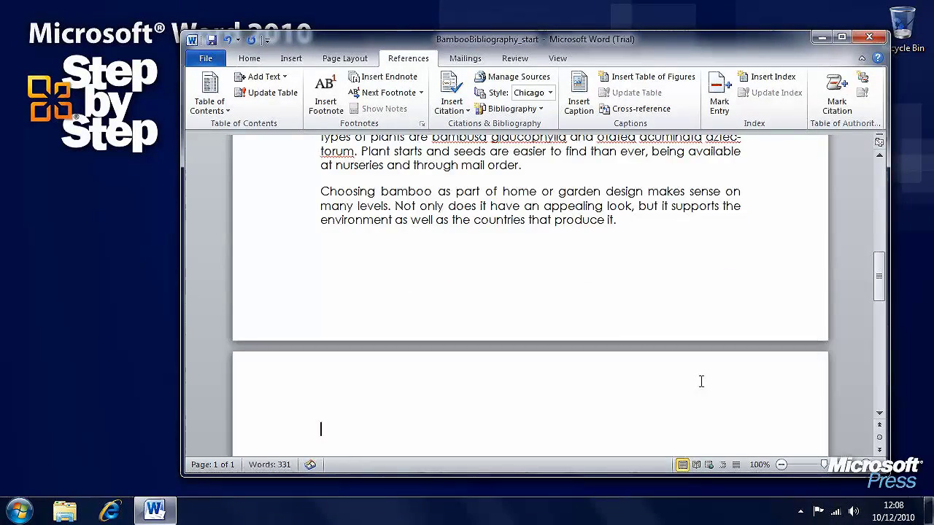
pyautogui.scroll(-2, 701, 382)
pyautogui.scroll(1, 701, 379)
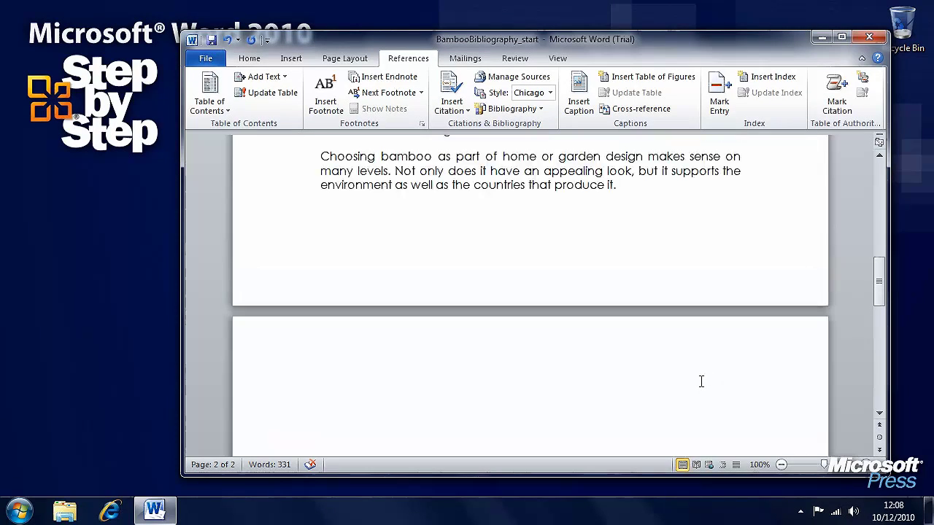
# Insert a plain bibliography list, then undo it
pyautogui.click(540, 109)
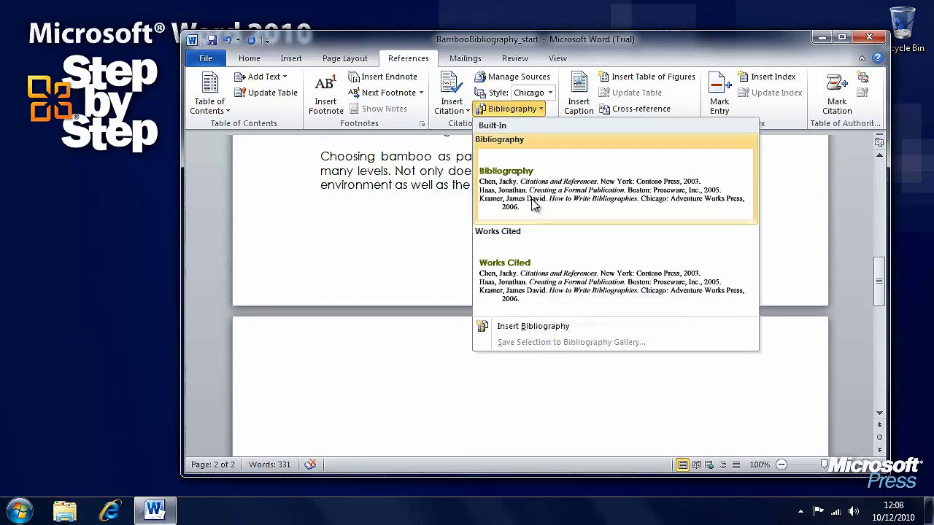
pyautogui.click(533, 327)
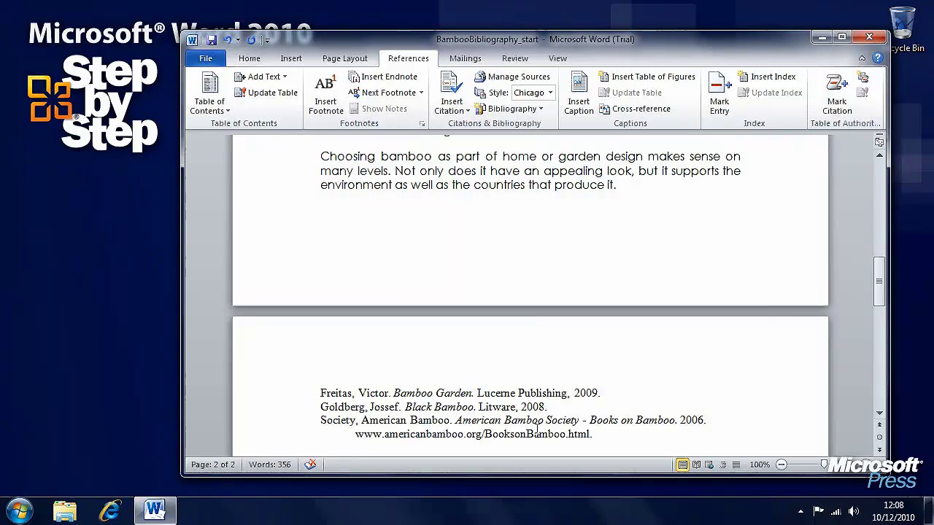
pyautogui.scroll(-1, 620, 434)
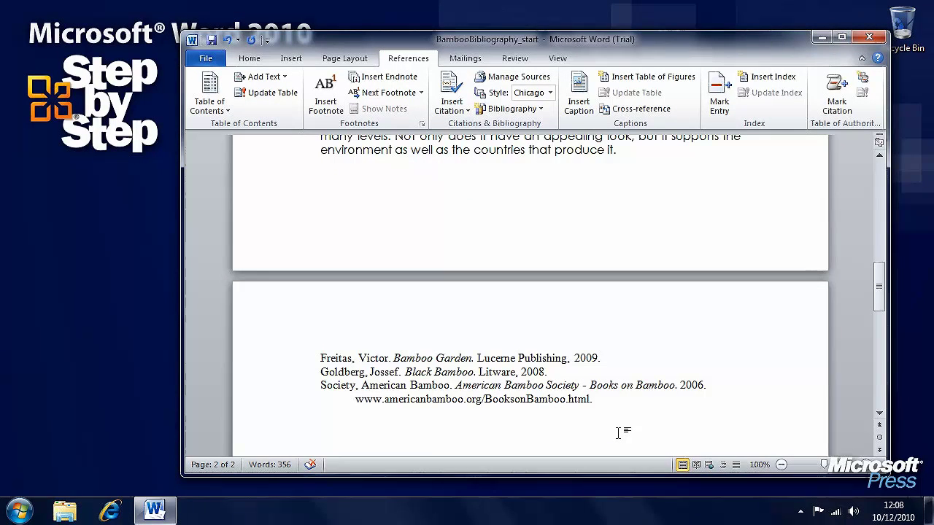
pyautogui.hotkey('ctrl', 'z')
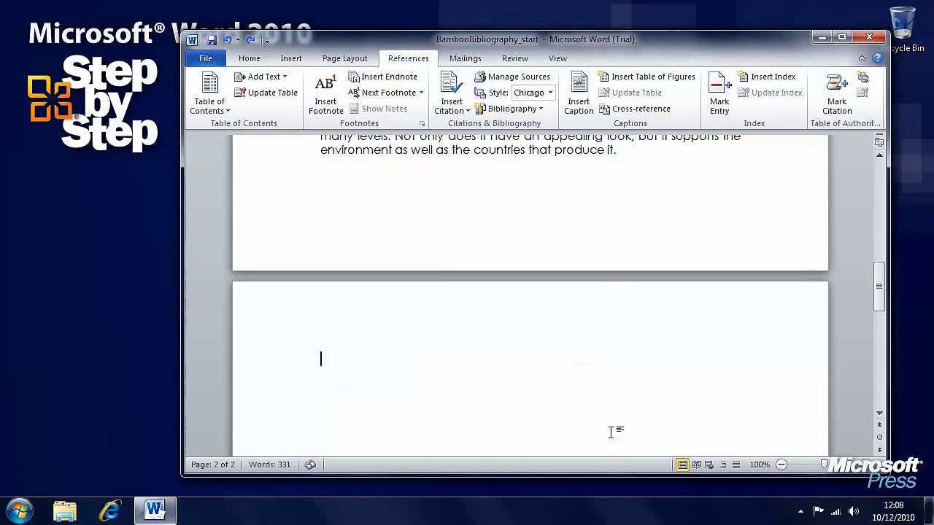
# Insert the built-in Bibliography with heading and confirm the style remains Chicago
pyautogui.click(534, 113)
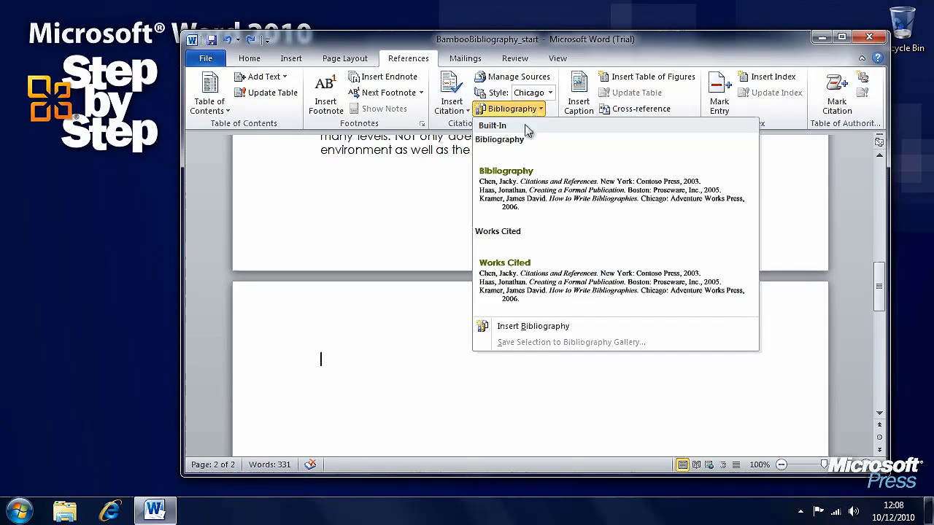
pyautogui.click(521, 181)
pyautogui.scroll(4, 513, 345)
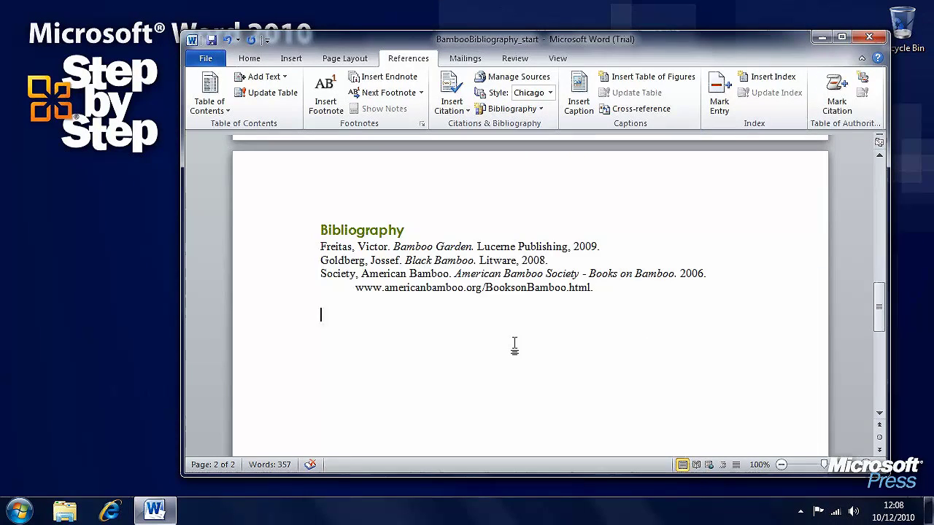
pyautogui.scroll(2, 514, 346)
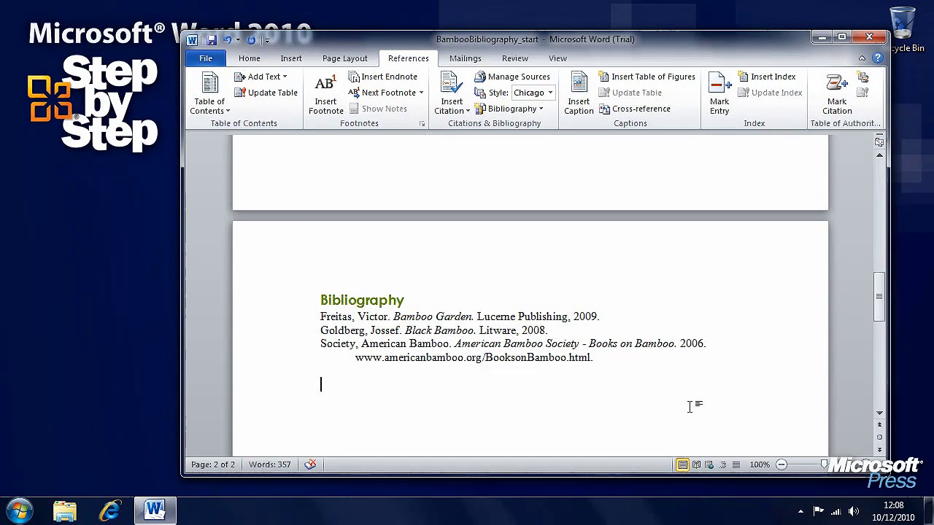
pyautogui.click(551, 93)
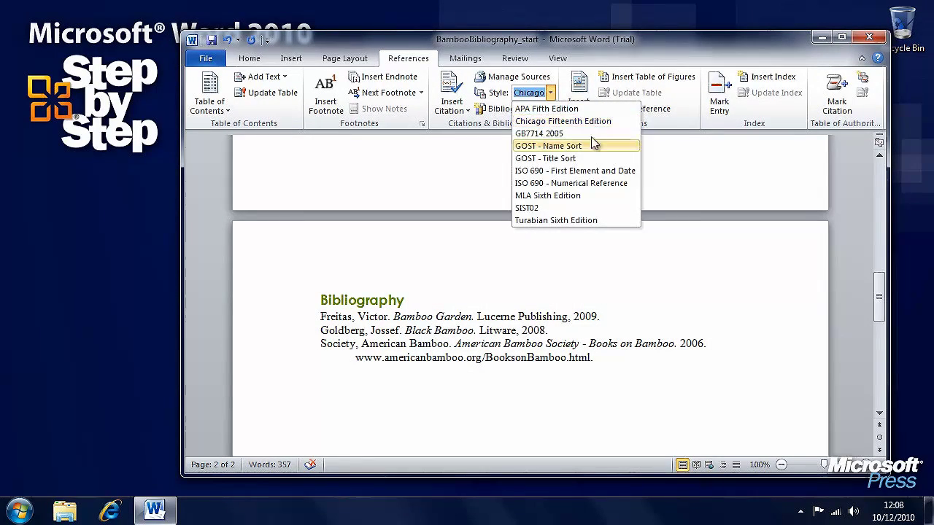
pyautogui.click(753, 304)
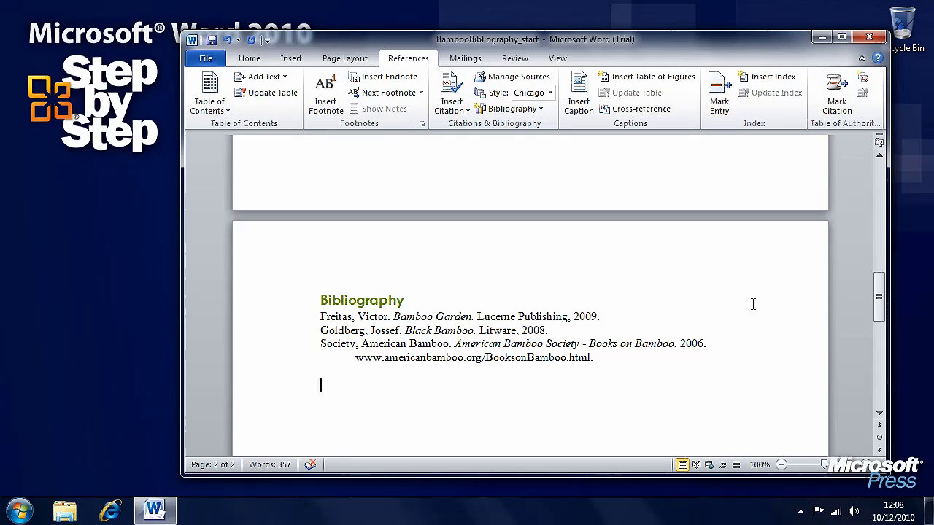